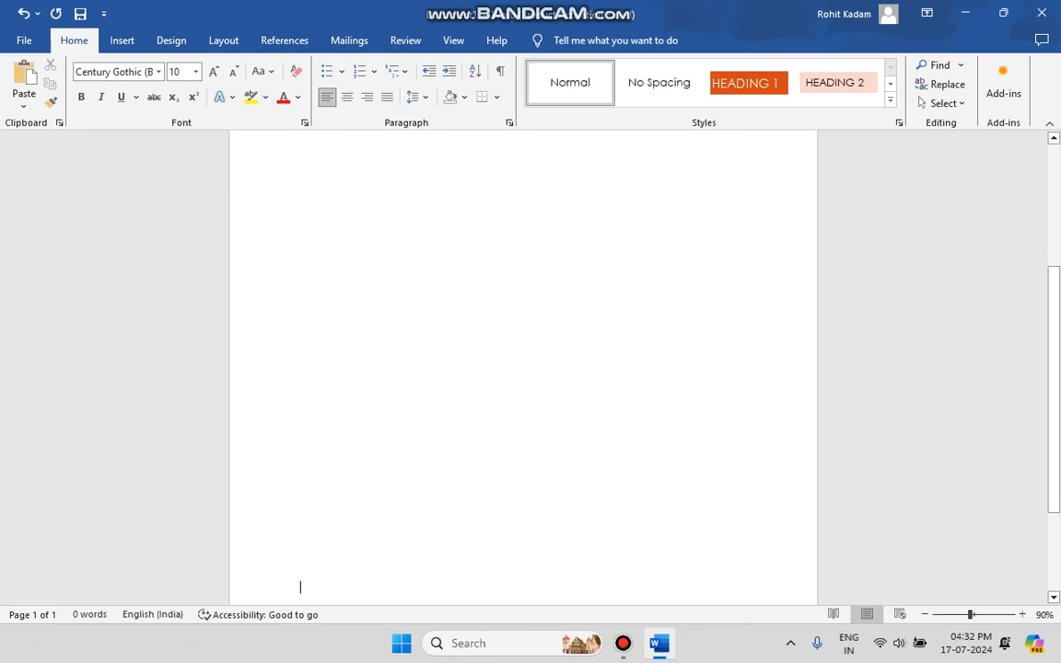
{"action": "key", "text": "Return"}
{"action": "key", "text": "Return"}
{"action": "key", "text": "Return"}
{"action": "key", "text": "Return"}
{"action": "key", "text": "Return"}
{"action": "key", "text": "Return"}
{"action": "key", "text": "Return"}
{"action": "key", "text": "Return"}
{"action": "key", "text": "Return"}
{"action": "key", "text": "Return"}
{"action": "key", "text": "Return"}
{"action": "key", "text": "Return"}
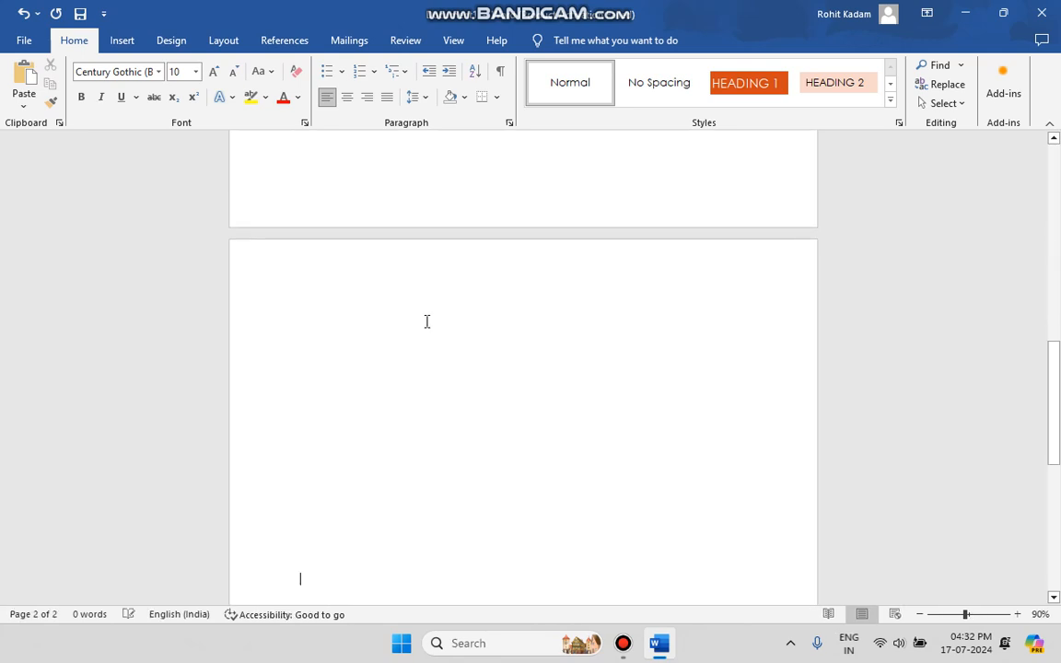
Step: Open the header on the first page and enter the text "Sky vision college"
{"action": "key", "text": "ctrl+Home"}
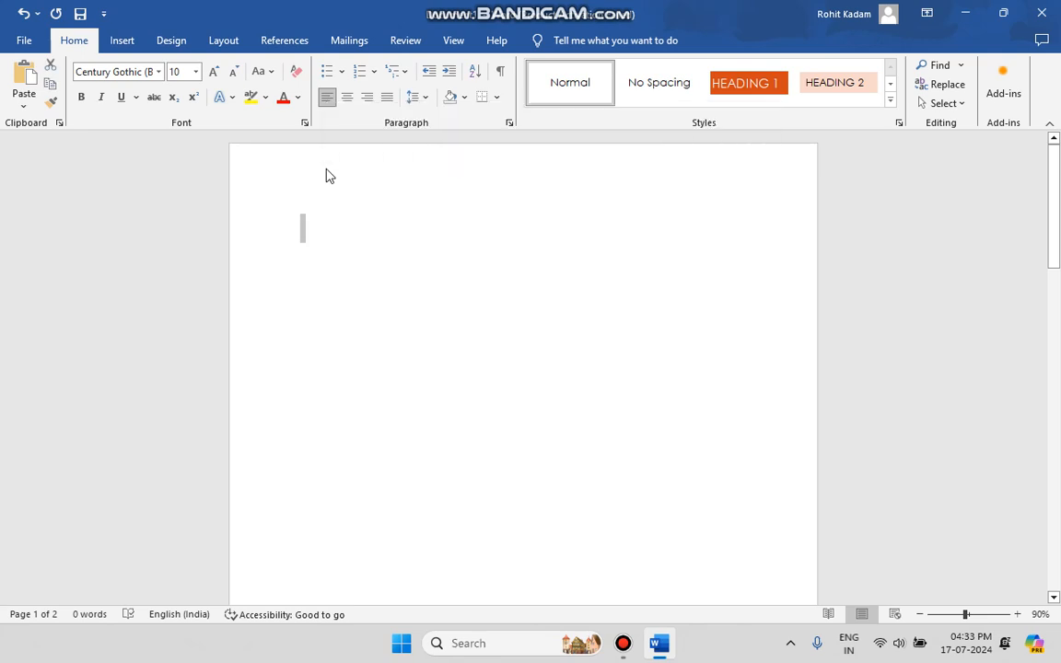
{"action": "double_click", "coordinate": [327, 172]}
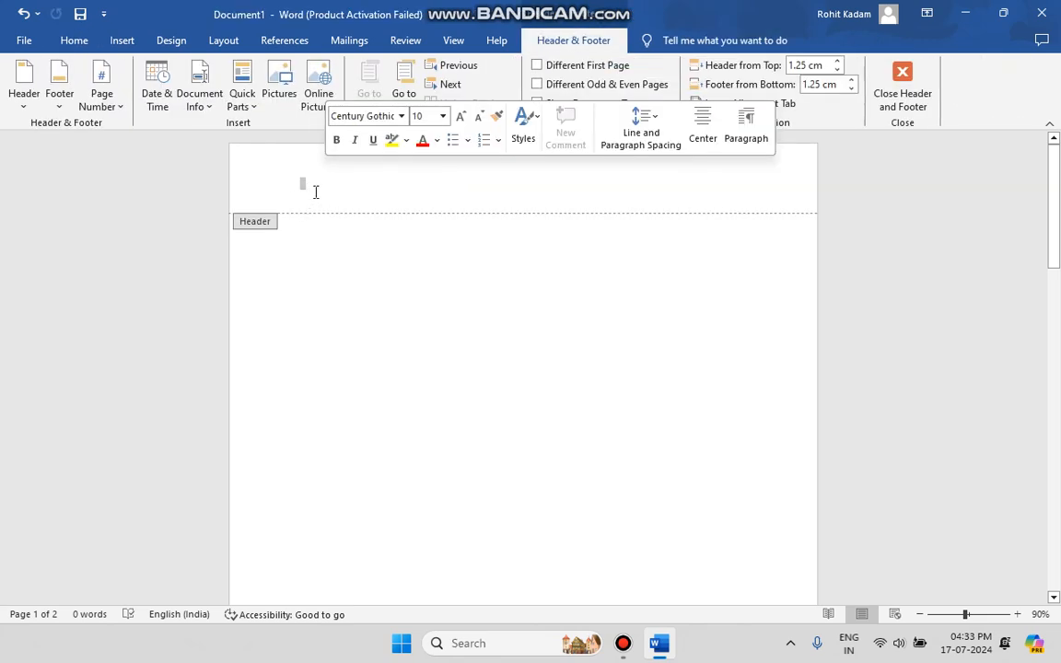
{"action": "scroll", "coordinate": [360, 425], "scroll_direction": "down", "scroll_amount": 10}
{"action": "scroll", "coordinate": [360, 424], "scroll_direction": "up", "scroll_amount": 10}
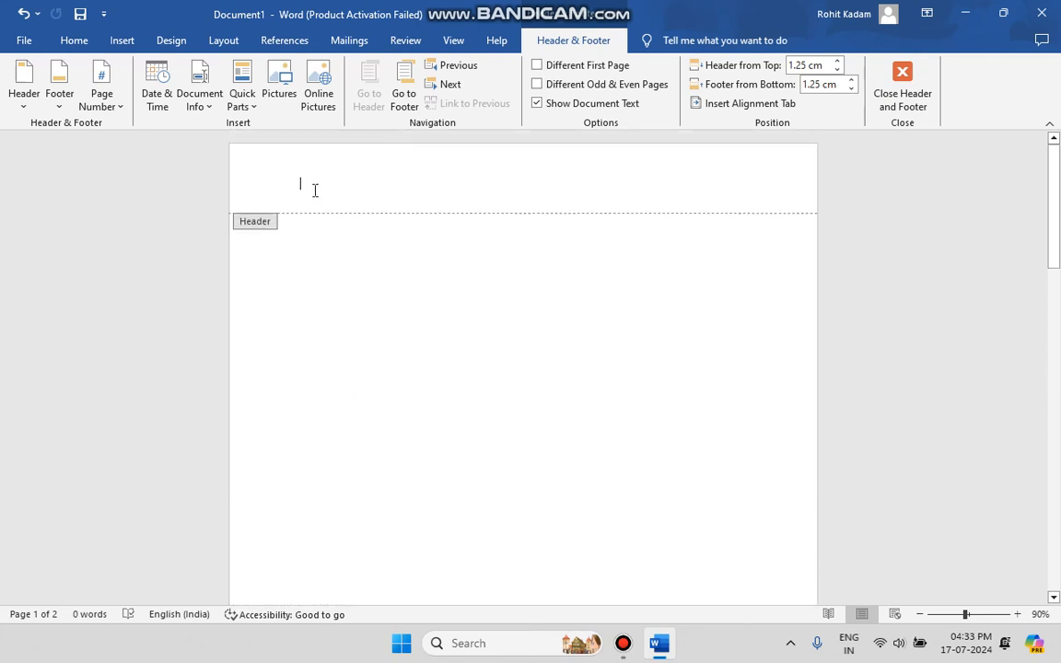
{"action": "type", "text": "Sk"}
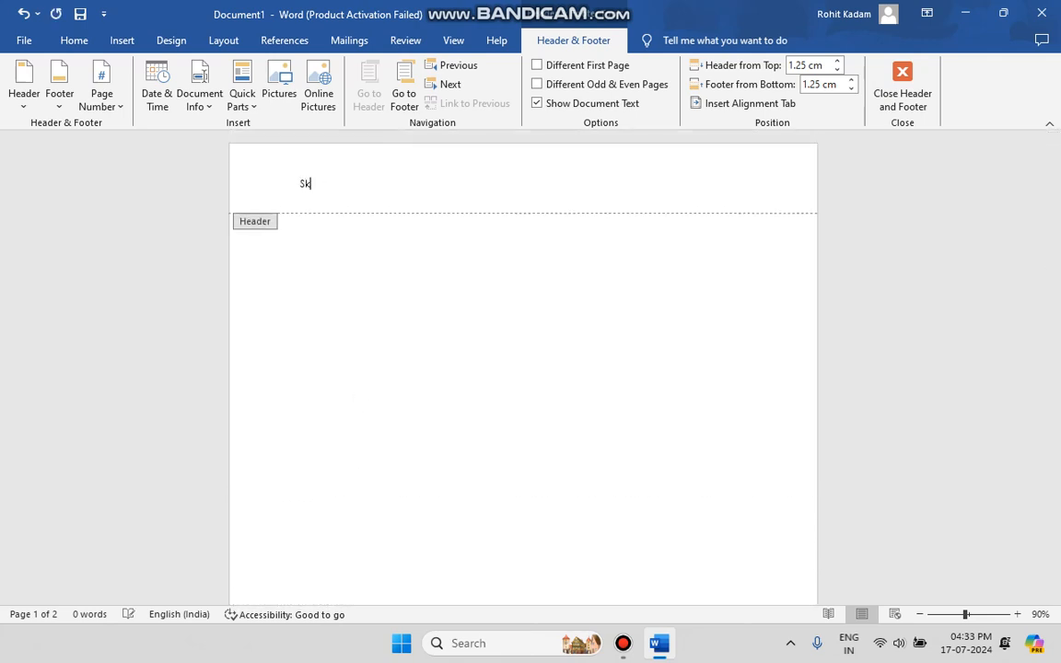
{"action": "type", "text": "y views"}
{"action": "key", "text": "BackSpace"}
{"action": "key", "text": "BackSpace"}
{"action": "key", "text": "BackSpace"}
{"action": "type", "text": "sion college"}
Step: Enter "My roll no." followed by the roll number in the first page's footer, and return to the document body
{"action": "scroll", "coordinate": [475, 307], "scroll_direction": "down", "scroll_amount": 3}
{"action": "scroll", "coordinate": [343, 572], "scroll_direction": "down", "scroll_amount": 5}
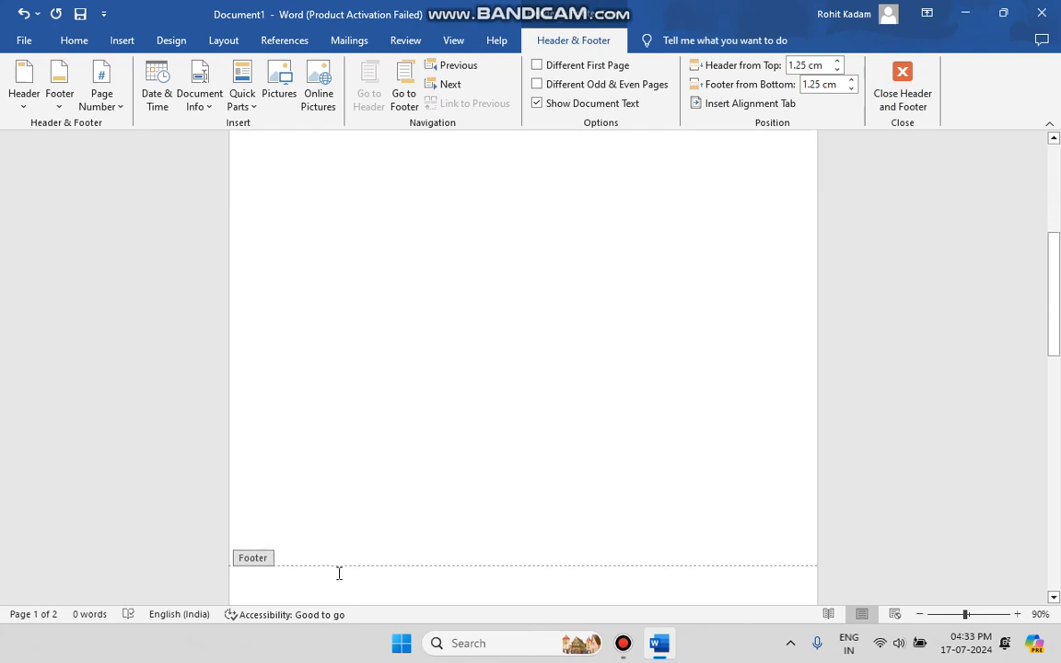
{"action": "left_click", "coordinate": [312, 557]}
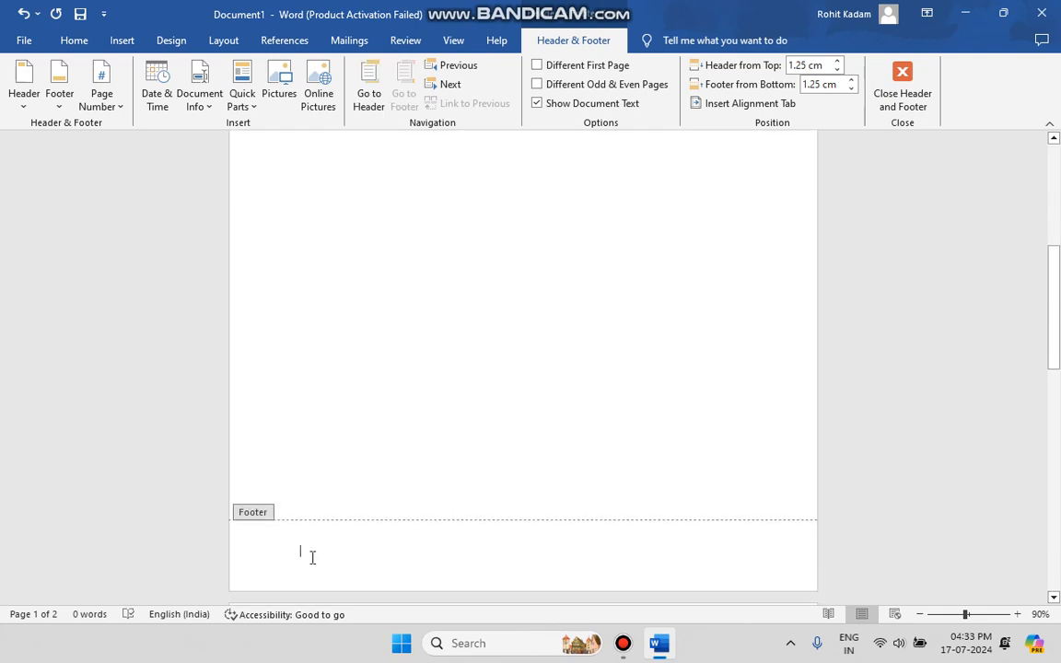
{"action": "type", "text": "My roll no. "}
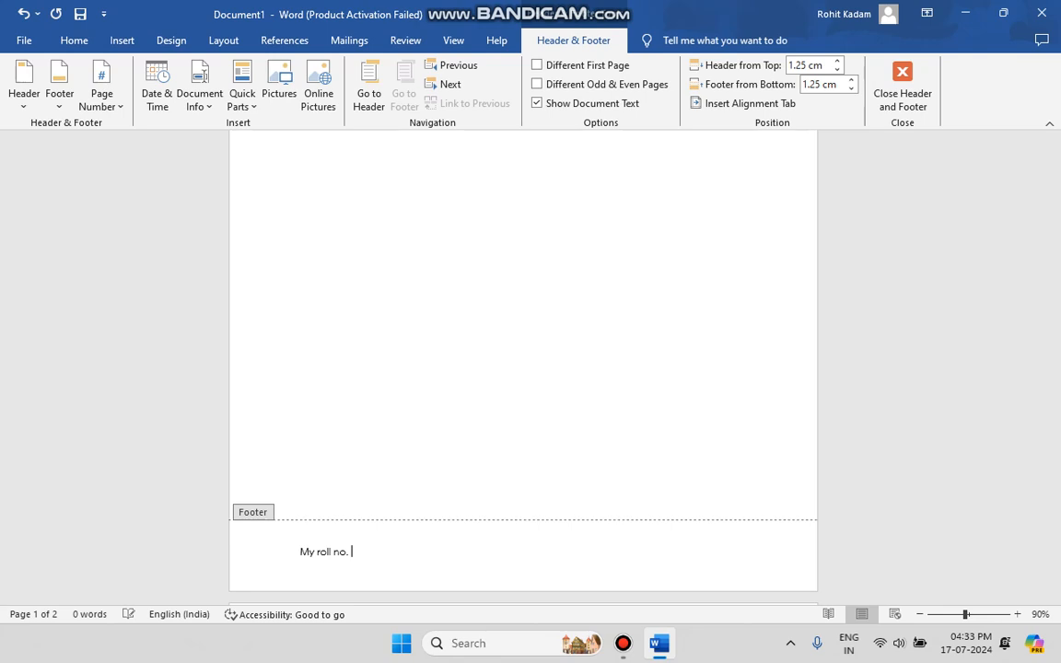
{"action": "type", "text": "18"}
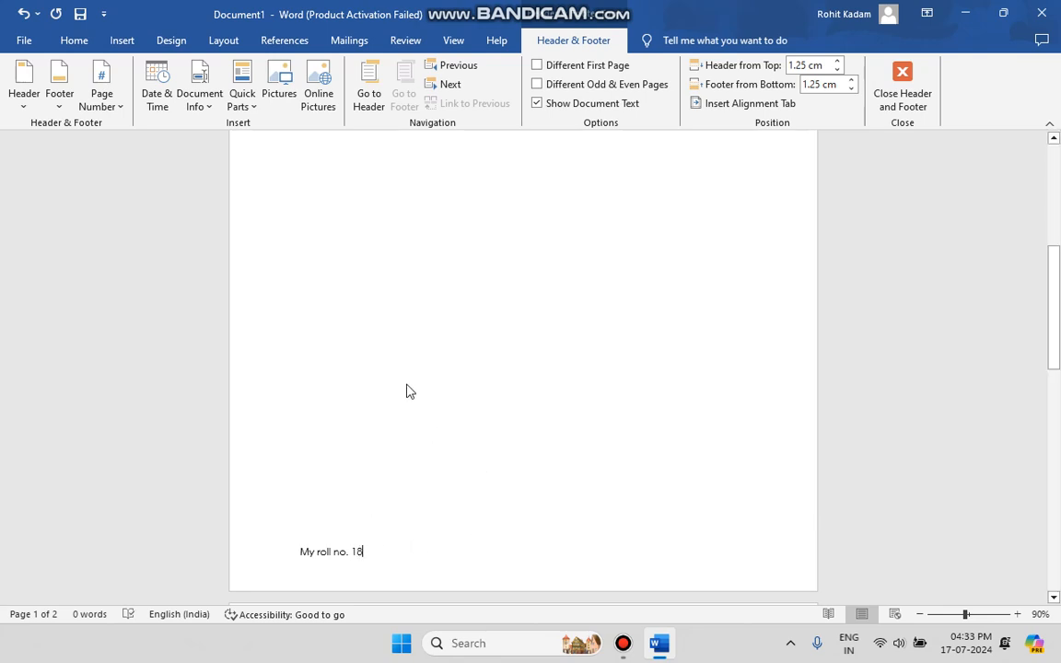
{"action": "double_click", "coordinate": [410, 392]}
Step: Generate sample paragraphs in the body near the start of page 1 with the formula =rand(20)
{"action": "scroll", "coordinate": [408, 384], "scroll_direction": "up", "scroll_amount": 5}
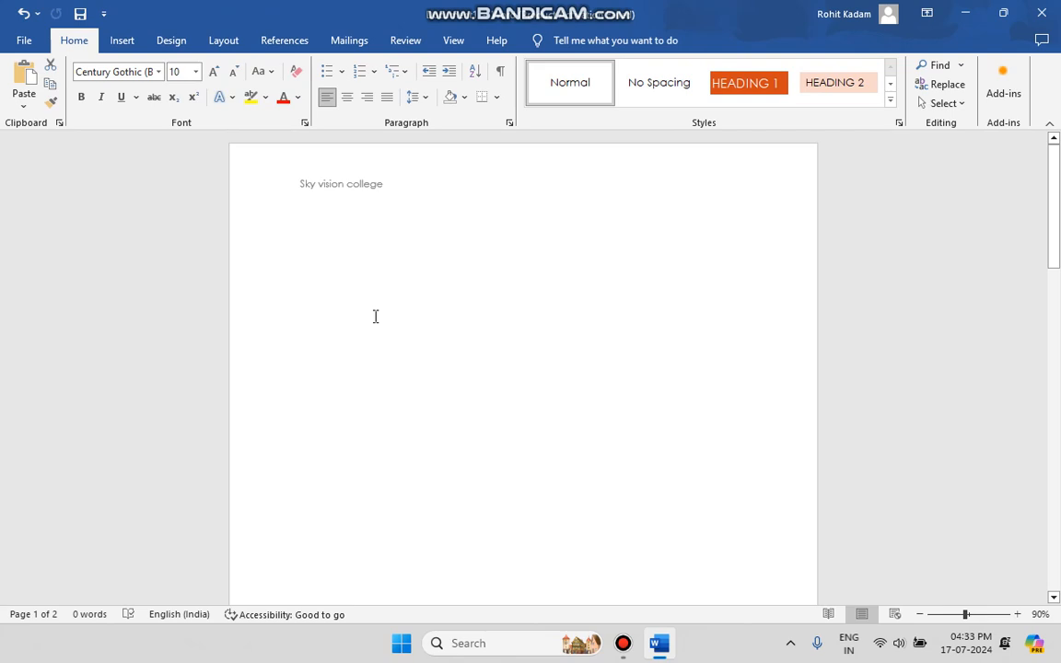
{"action": "left_click", "coordinate": [355, 253]}
{"action": "type", "text": "rand"}
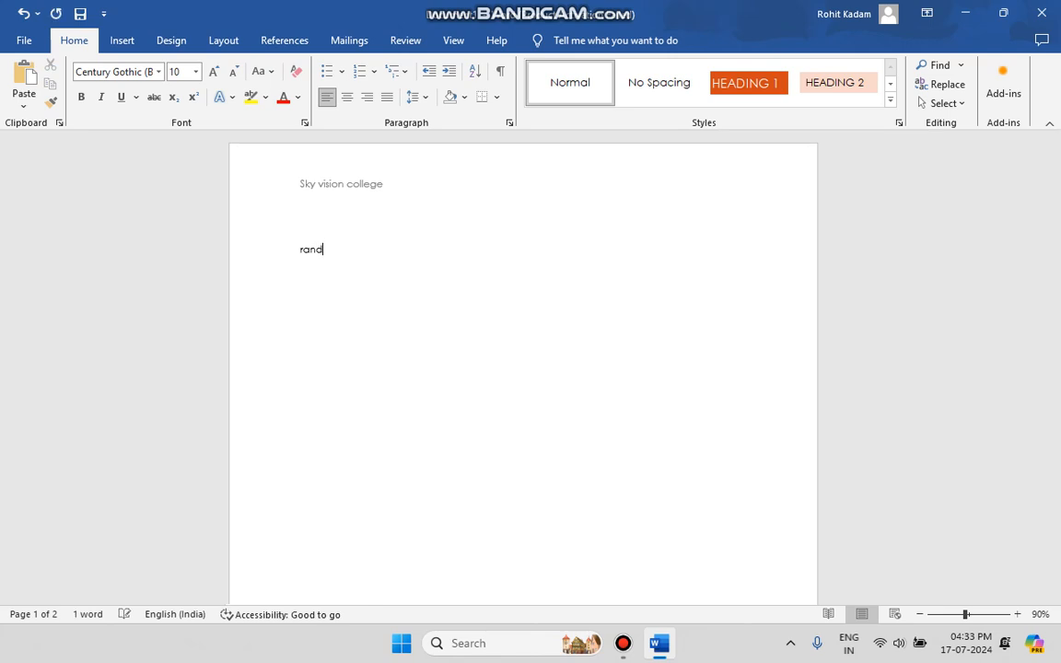
{"action": "left_click", "coordinate": [300, 248]}
{"action": "type", "text": "="}
{"action": "key", "text": "End"}
{"action": "type", "text": "()"}
{"action": "type", "text": "20"}
{"action": "key", "text": "Return"}
Step: Check the header and footer across the pages, and delete the entire body content
{"action": "scroll", "coordinate": [522, 368], "scroll_direction": "up", "scroll_amount": 10}
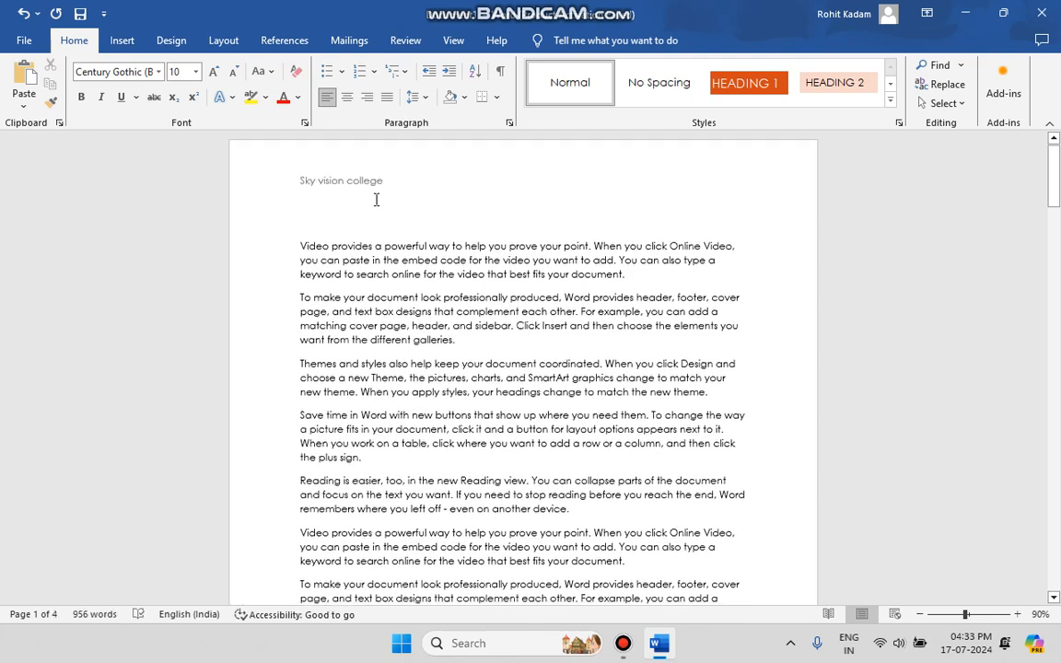
{"action": "scroll", "coordinate": [373, 195], "scroll_direction": "down", "scroll_amount": 15}
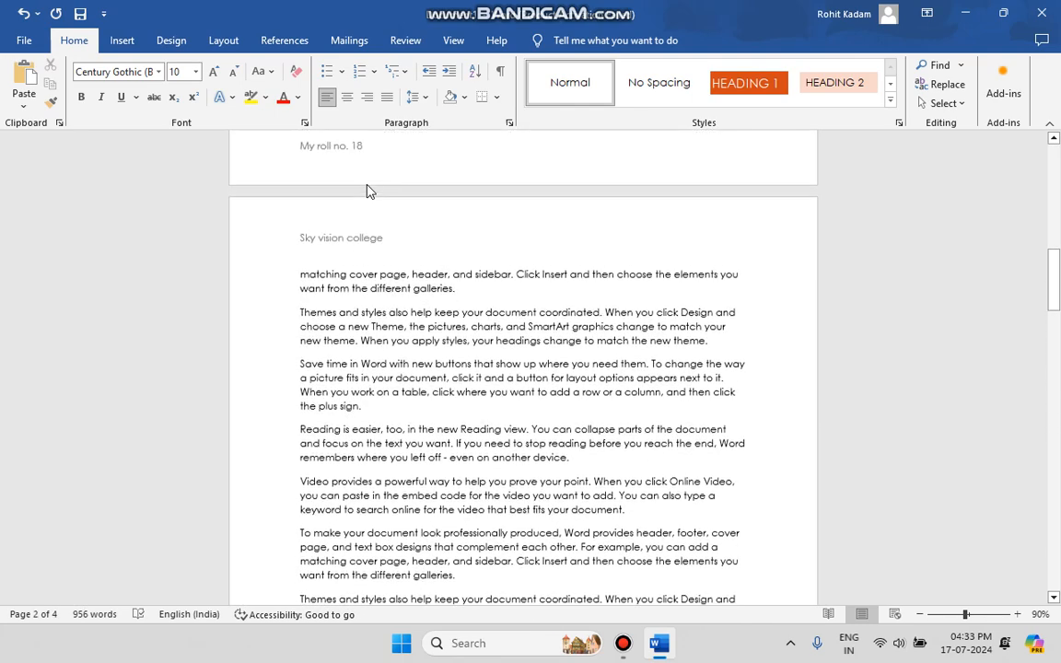
{"action": "scroll", "coordinate": [364, 248], "scroll_direction": "down", "scroll_amount": 2}
{"action": "scroll", "coordinate": [367, 251], "scroll_direction": "up", "scroll_amount": 8}
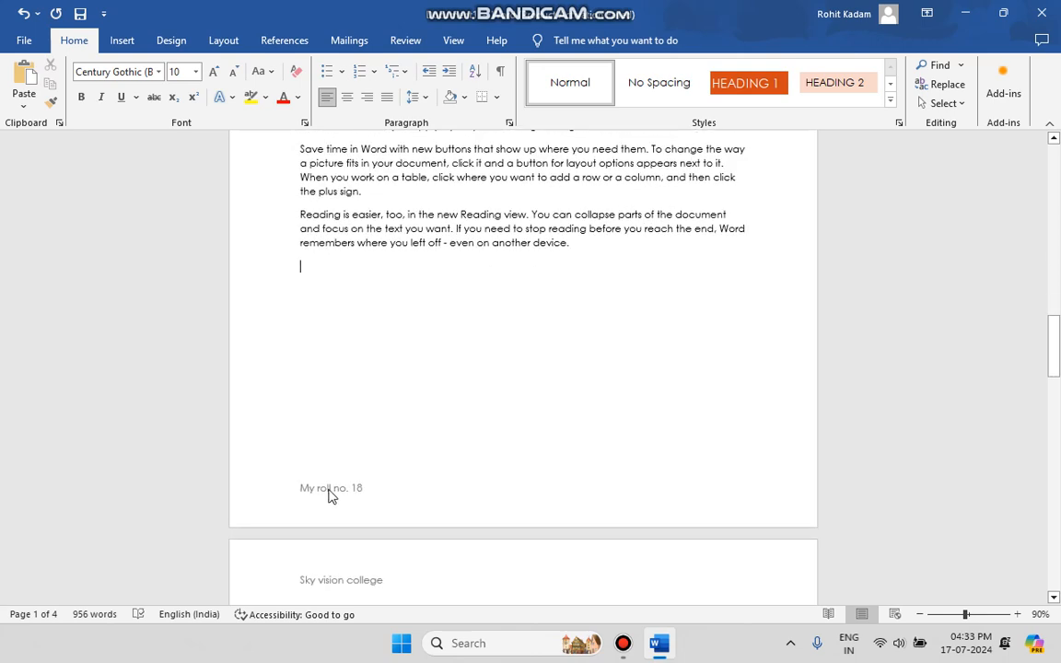
{"action": "scroll", "coordinate": [393, 493], "scroll_direction": "down", "scroll_amount": 10}
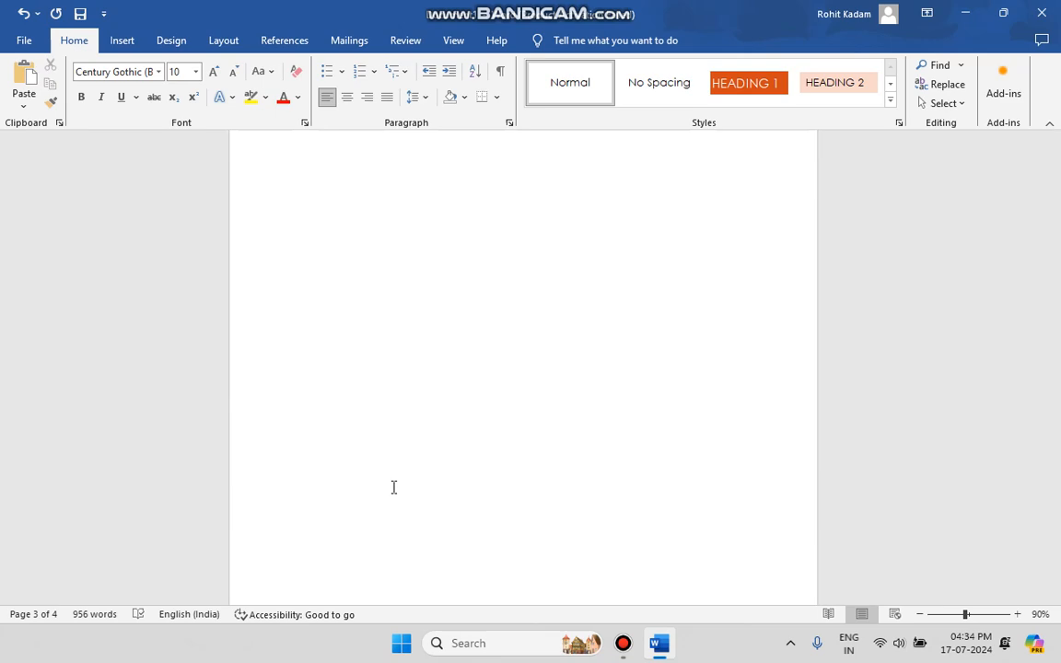
{"action": "scroll", "coordinate": [393, 487], "scroll_direction": "up", "scroll_amount": 10}
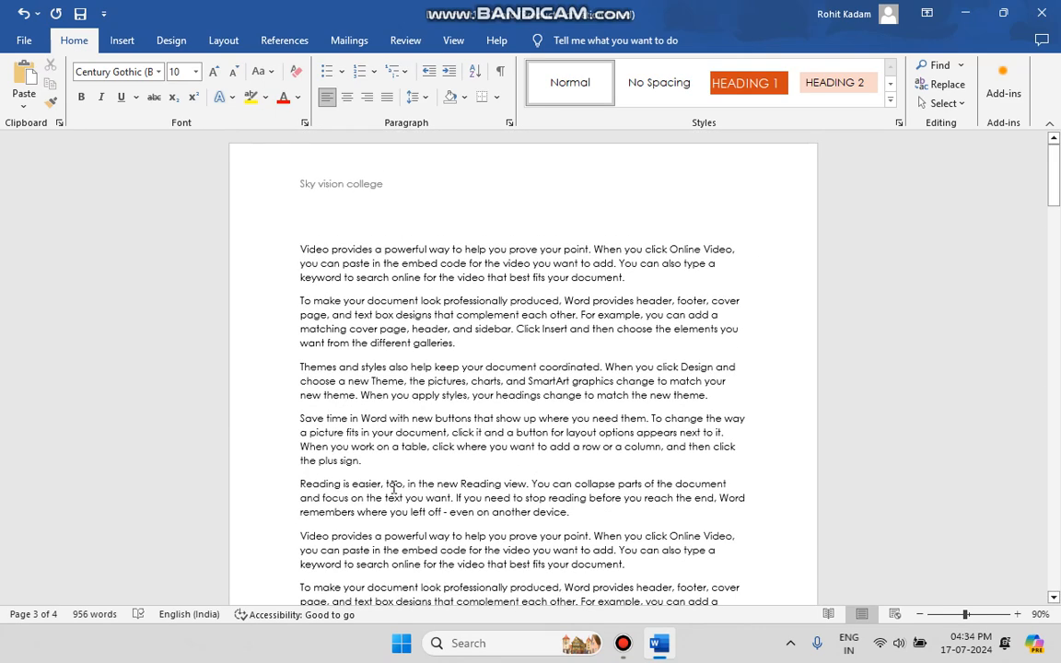
{"action": "key", "text": "ctrl+a"}
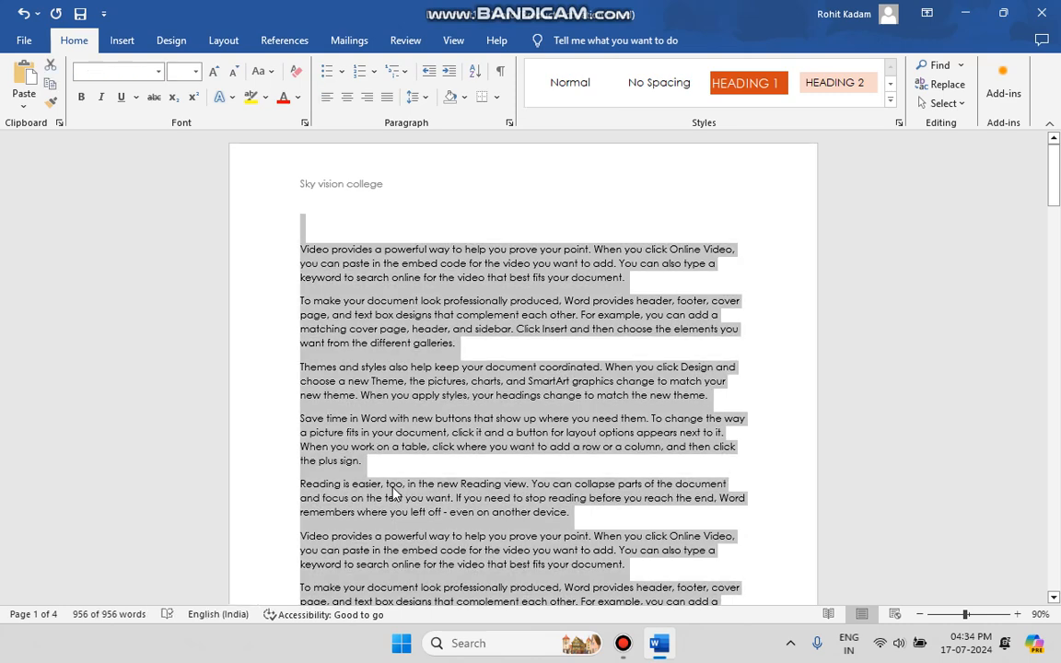
{"action": "key", "text": "Delete"}
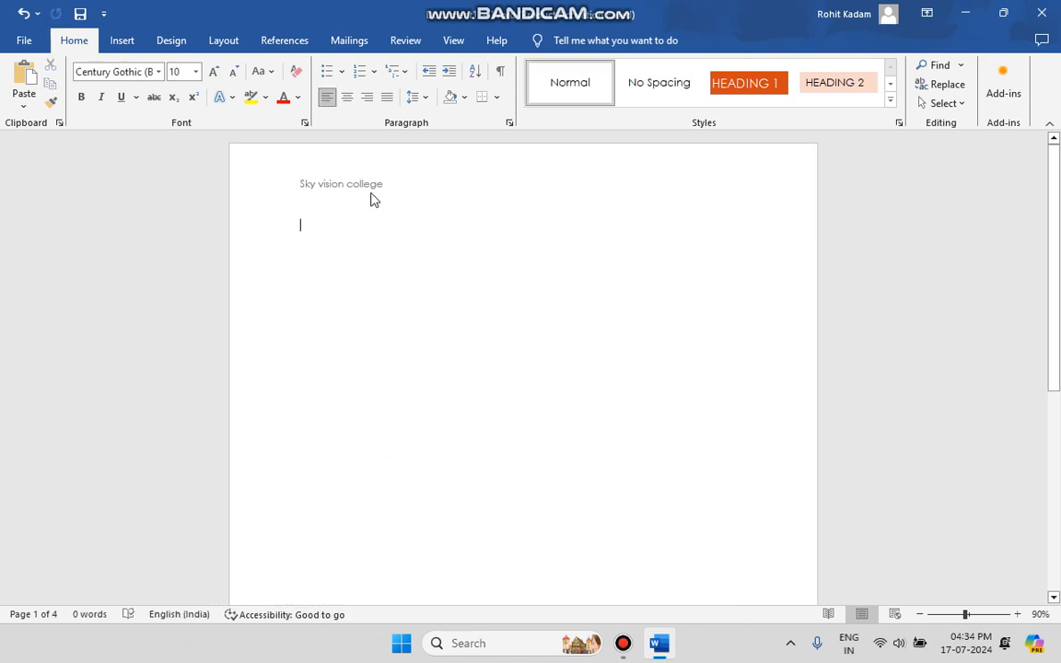
Step: Replace the header with the built-in Slice 2 design and return to the document body
{"action": "double_click", "coordinate": [370, 195]}
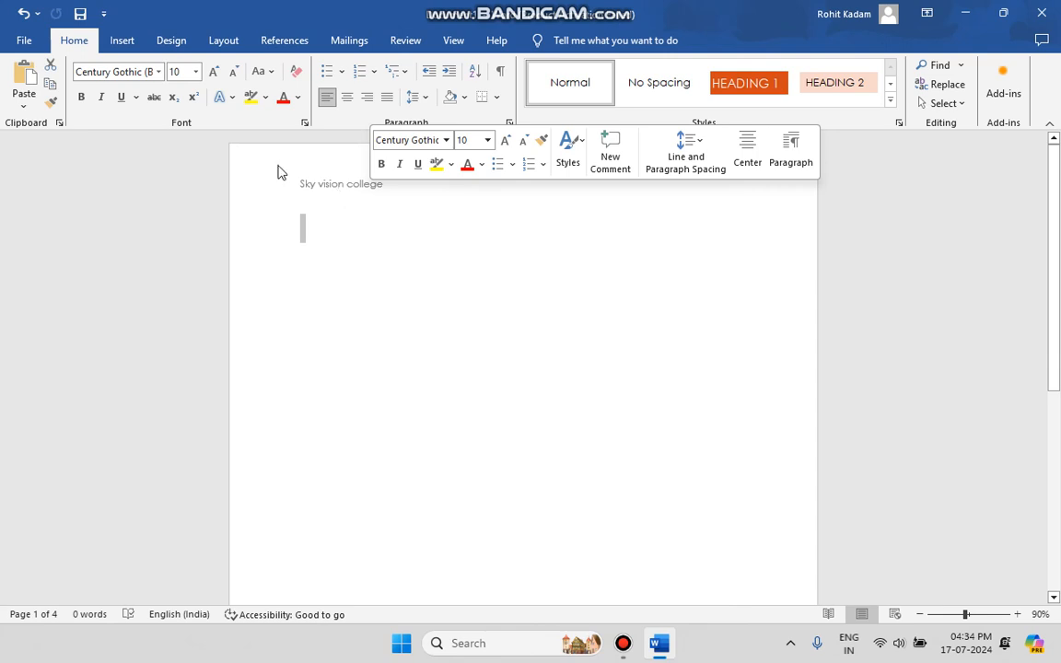
{"action": "left_click", "coordinate": [120, 37]}
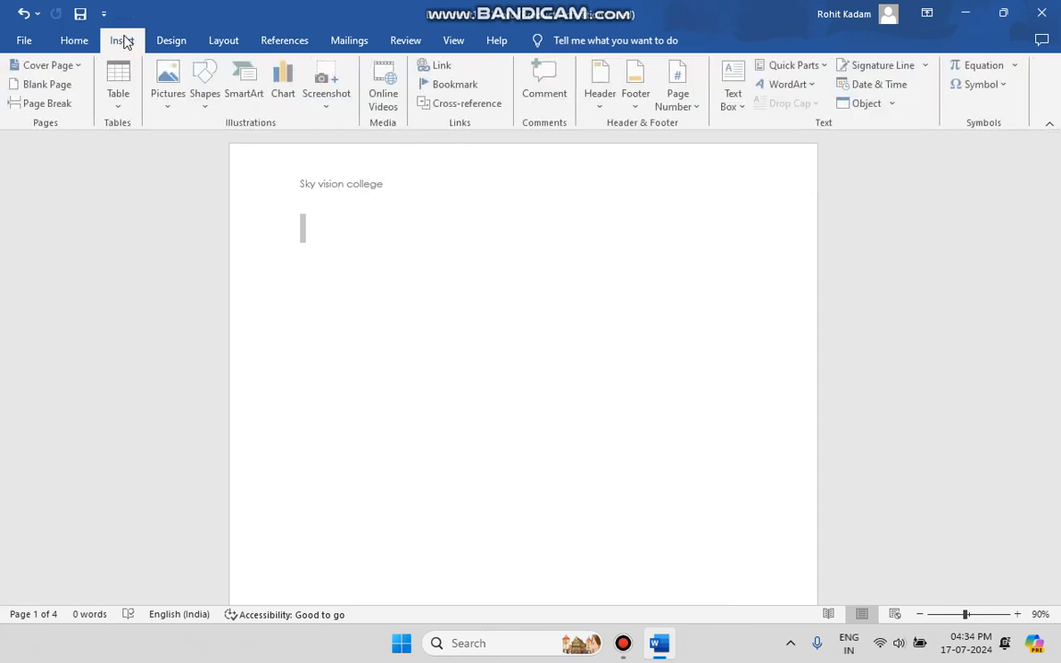
{"action": "left_click", "coordinate": [601, 94]}
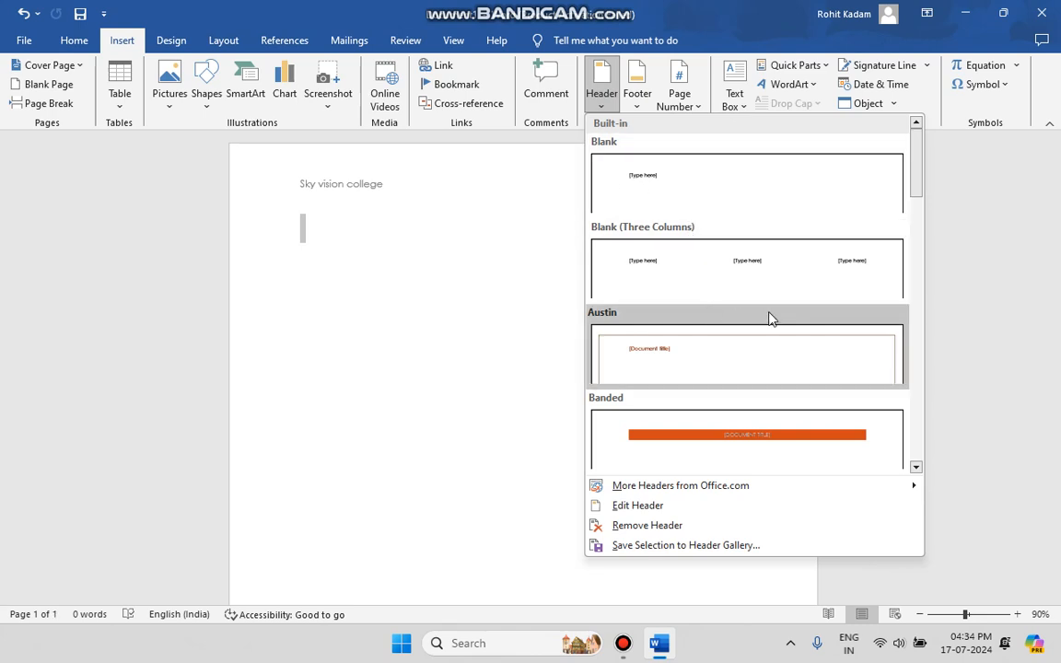
{"action": "scroll", "coordinate": [741, 376], "scroll_direction": "down", "scroll_amount": 3}
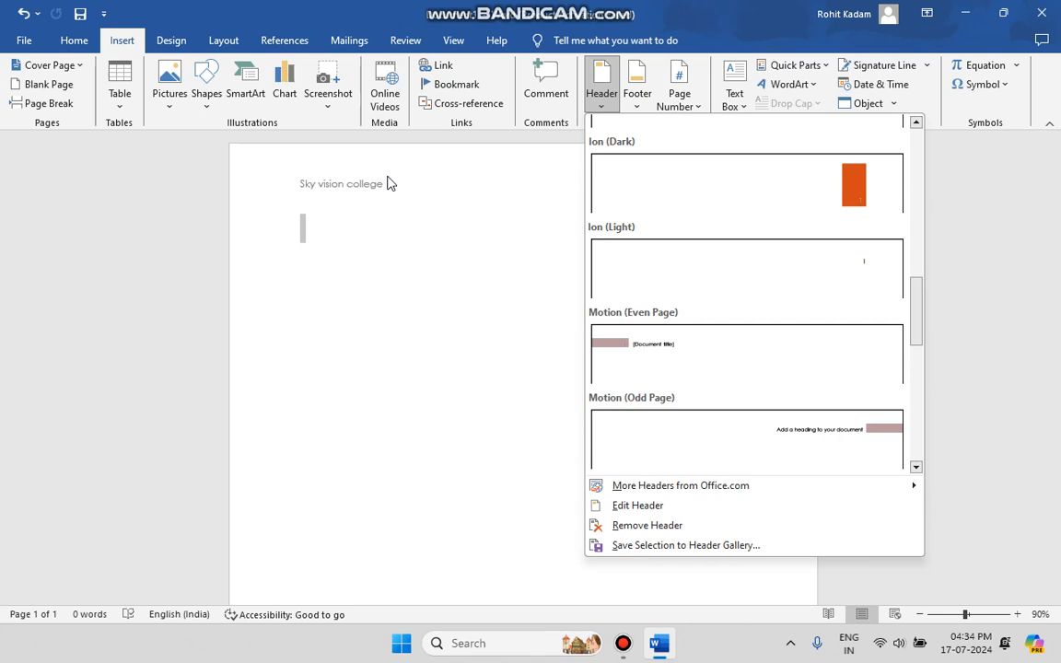
{"action": "scroll", "coordinate": [712, 371], "scroll_direction": "up", "scroll_amount": 5}
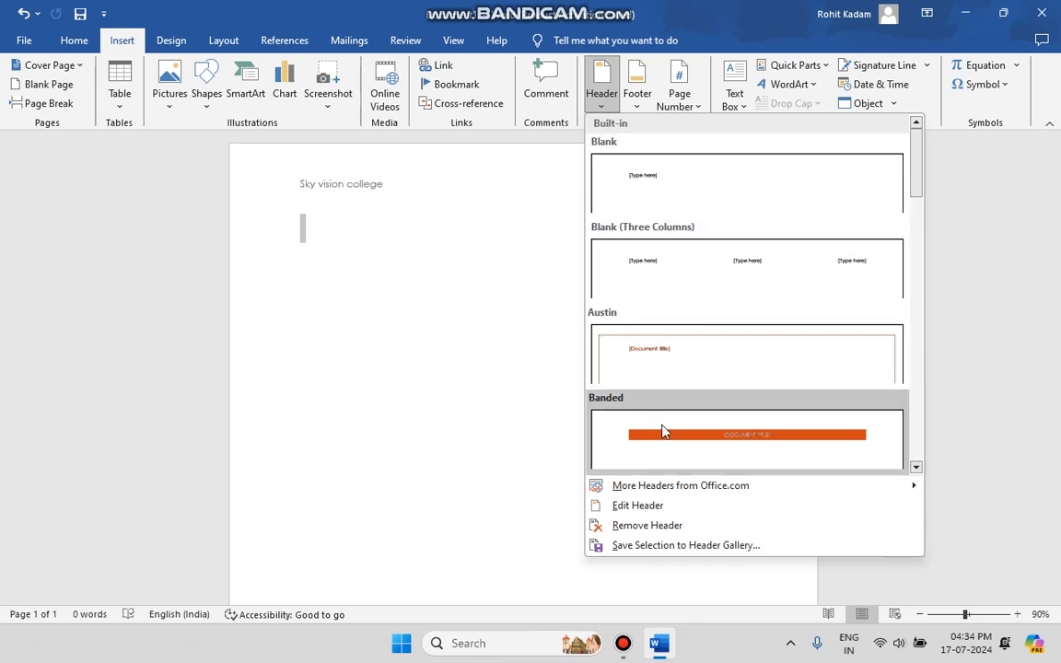
{"action": "scroll", "coordinate": [681, 405], "scroll_direction": "down", "scroll_amount": 3}
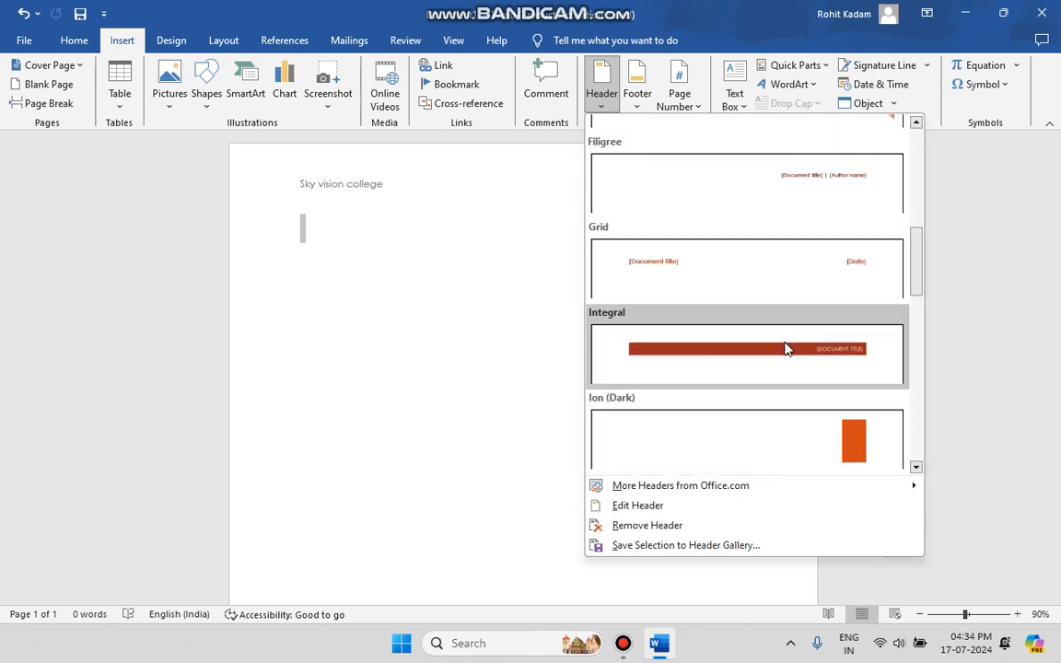
{"action": "scroll", "coordinate": [750, 425], "scroll_direction": "down", "scroll_amount": 5}
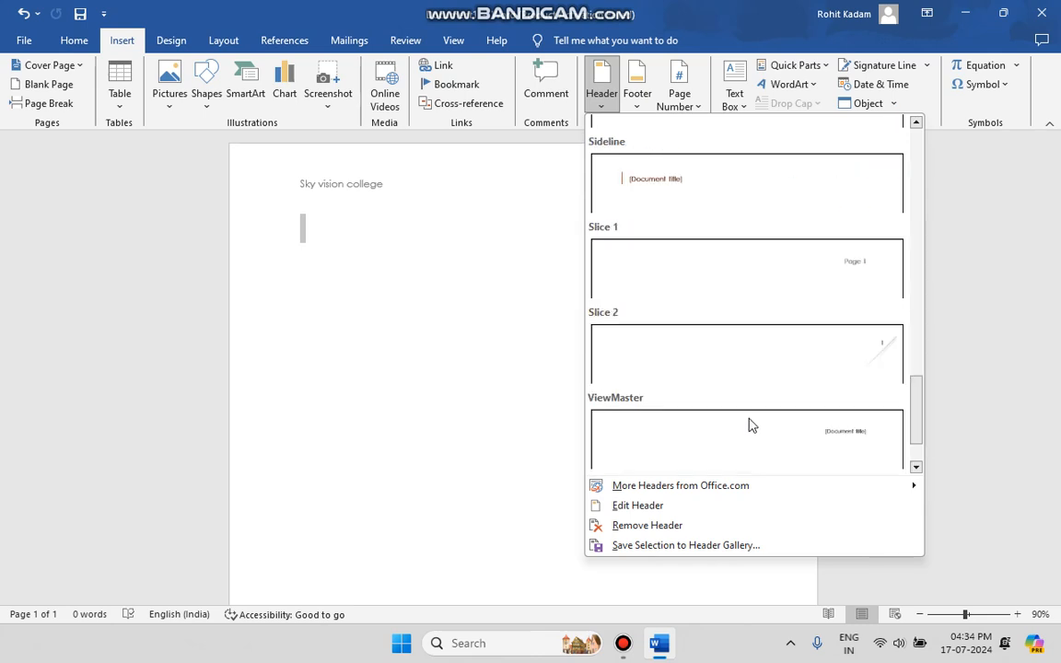
{"action": "left_click", "coordinate": [865, 360]}
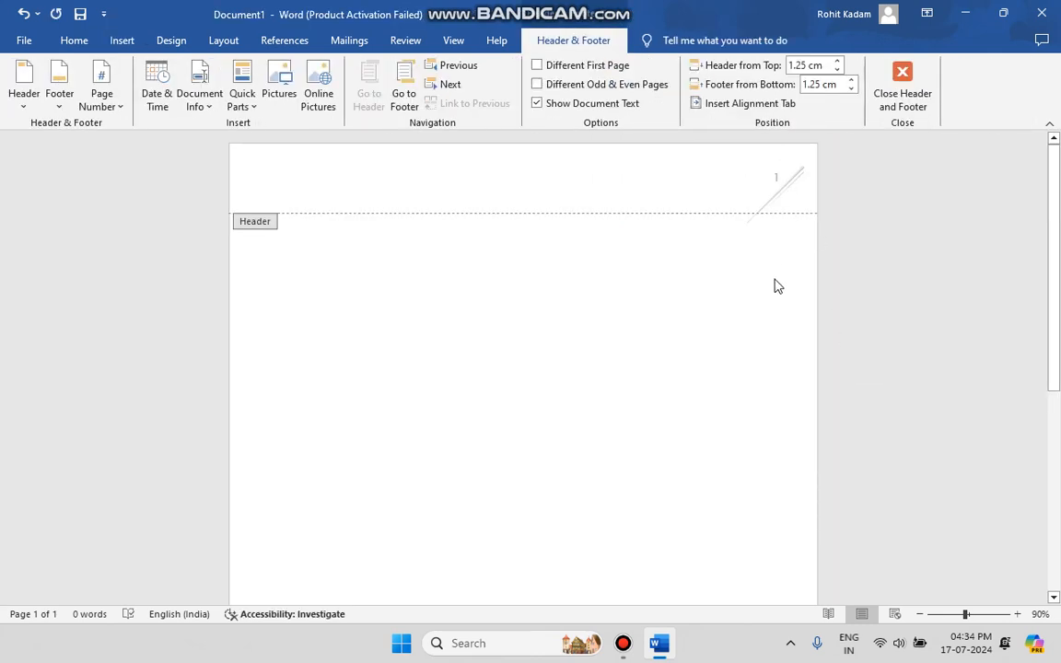
{"action": "double_click", "coordinate": [629, 268]}
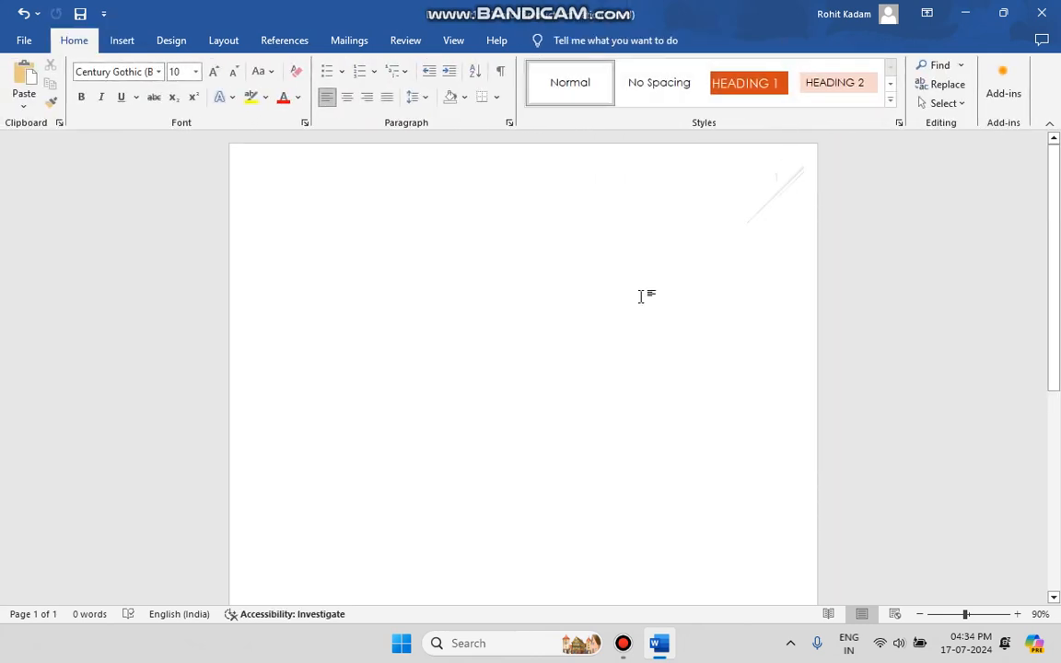
Step: Extend the document to three pages from a centred insertion point near the end of page 1, and check the page headers
{"action": "scroll", "coordinate": [709, 354], "scroll_direction": "down", "scroll_amount": 5}
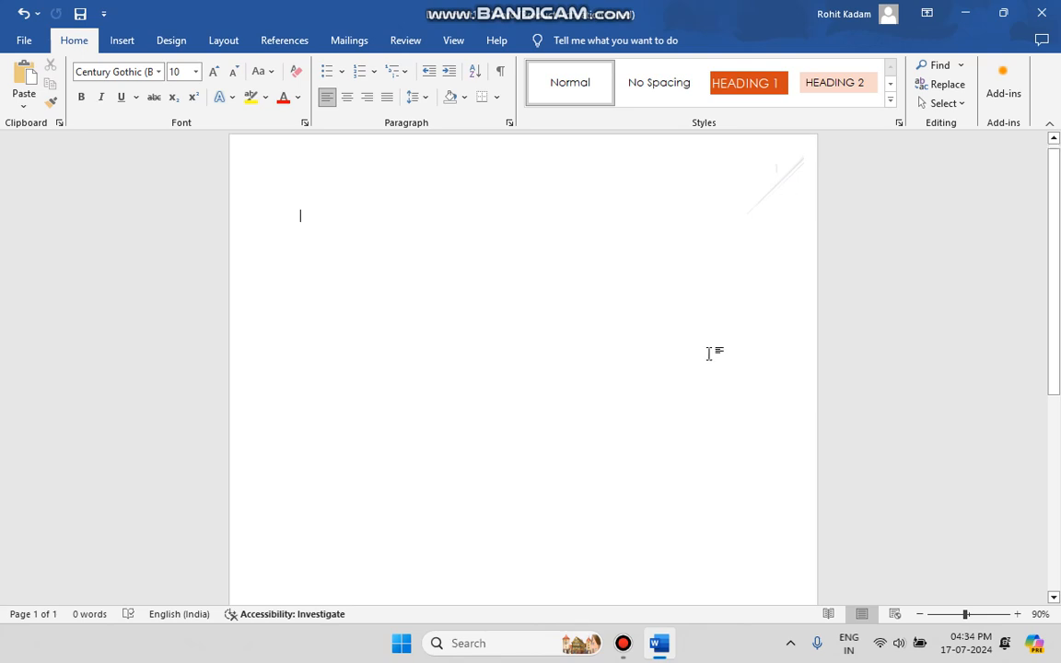
{"action": "double_click", "coordinate": [505, 442]}
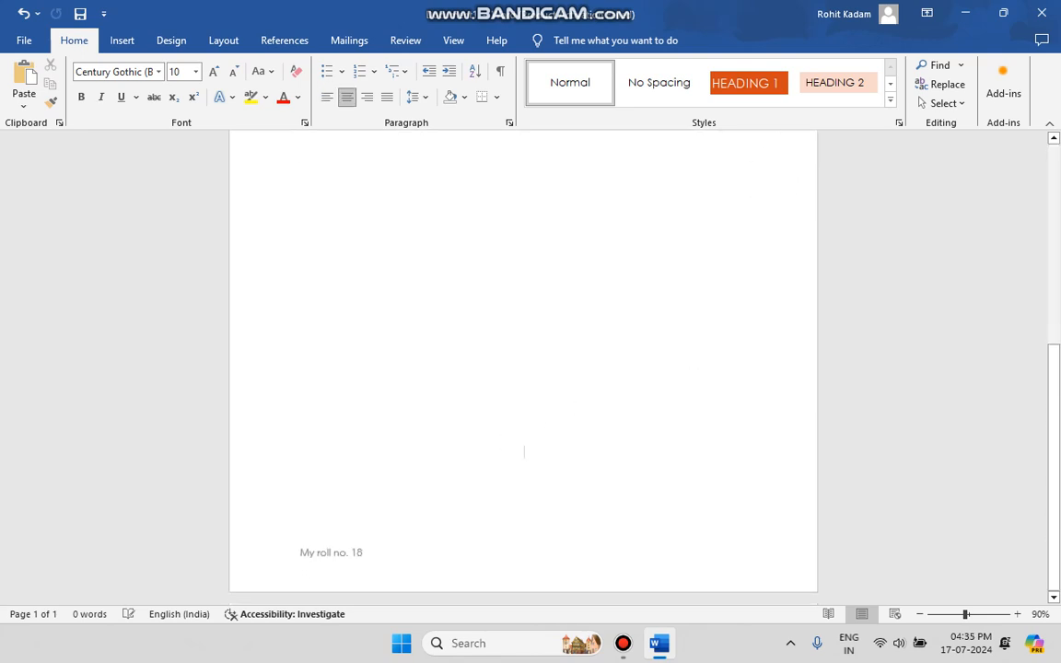
{"action": "key", "text": "ctrl+Return"}
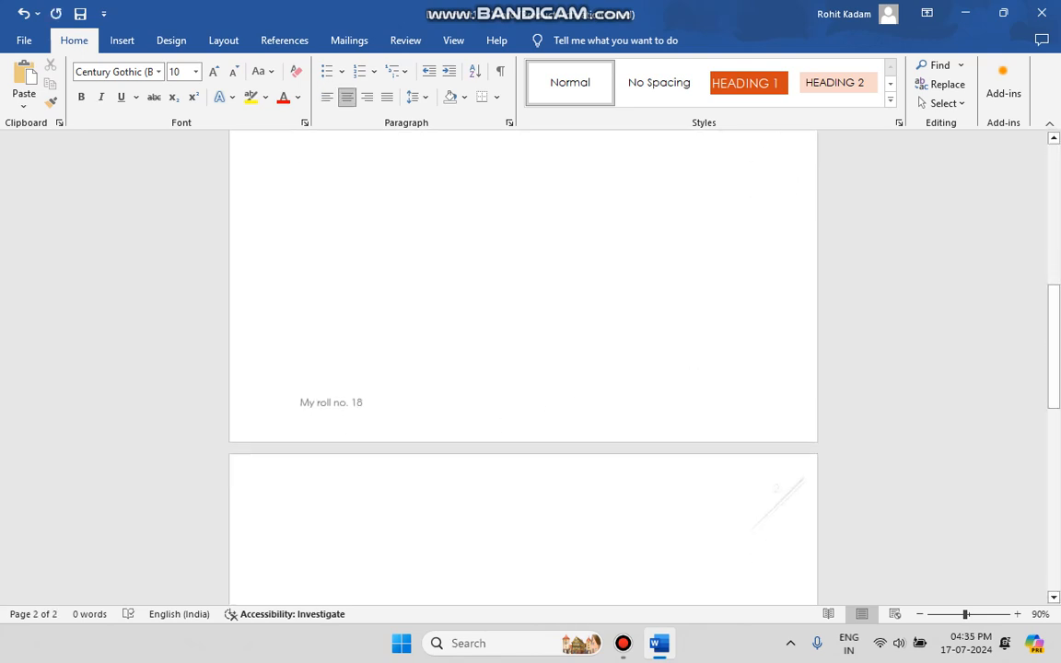
{"action": "scroll", "coordinate": [524, 589], "scroll_direction": "down", "scroll_amount": 8}
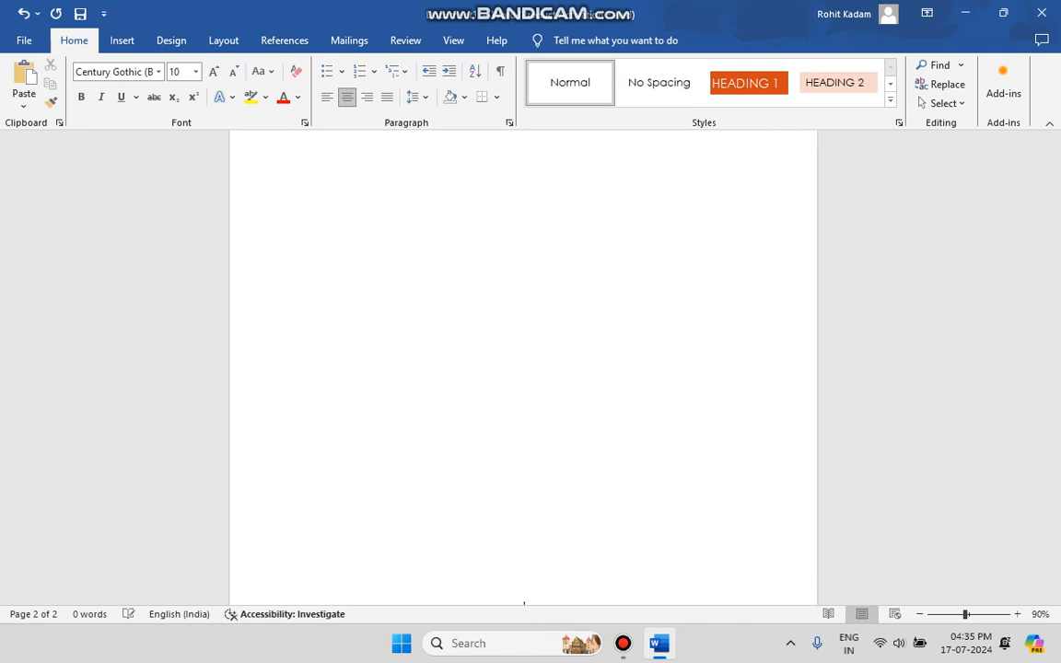
{"action": "scroll", "coordinate": [524, 599], "scroll_direction": "up", "scroll_amount": 5}
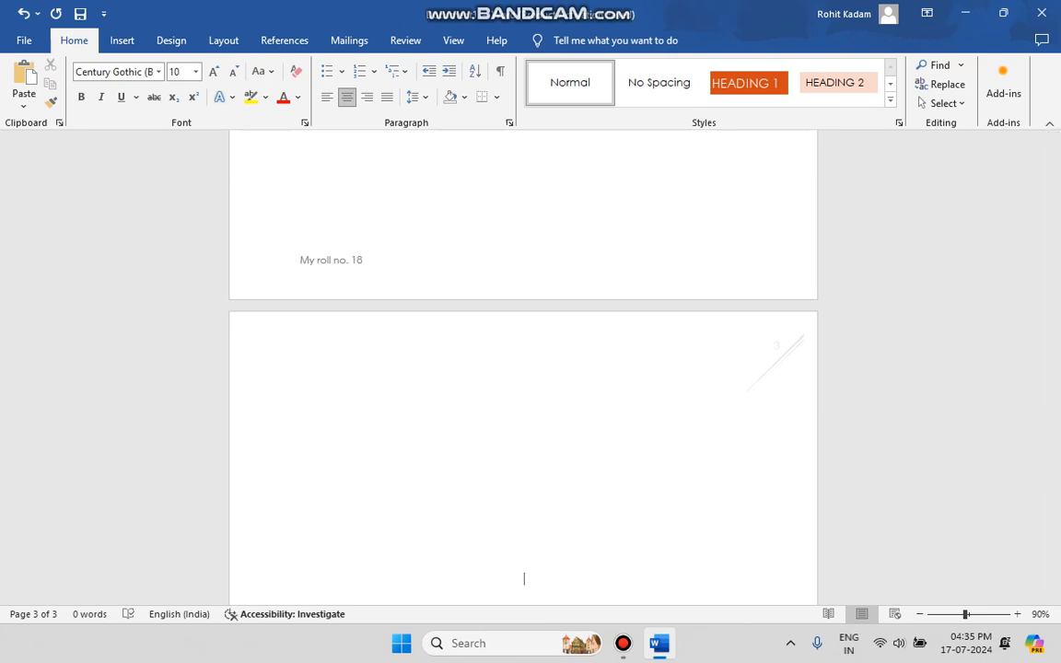
{"action": "scroll", "coordinate": [523, 577], "scroll_direction": "down", "scroll_amount": 3}
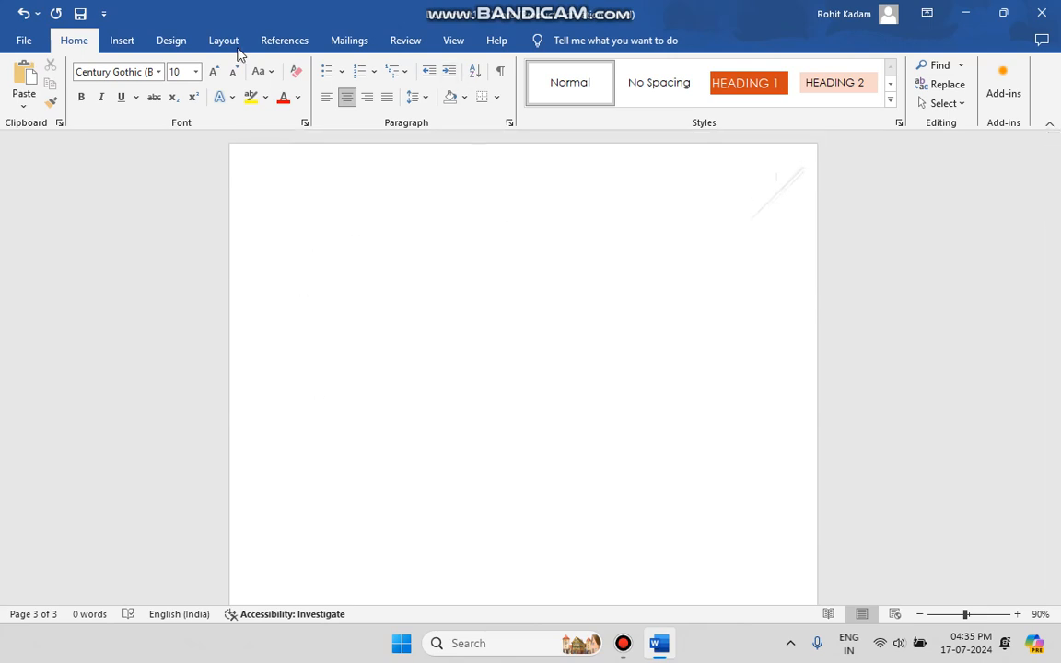
Step: Browse the built-in header designs and the built-in footer designs without applying any of them
{"action": "left_click", "coordinate": [117, 42]}
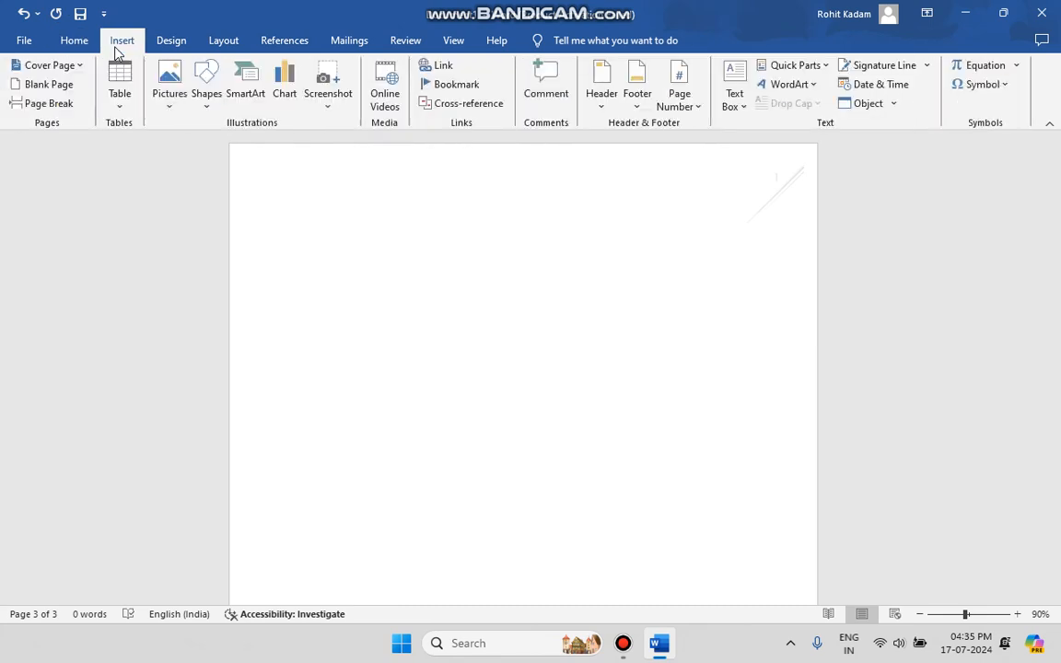
{"action": "left_click", "coordinate": [603, 98]}
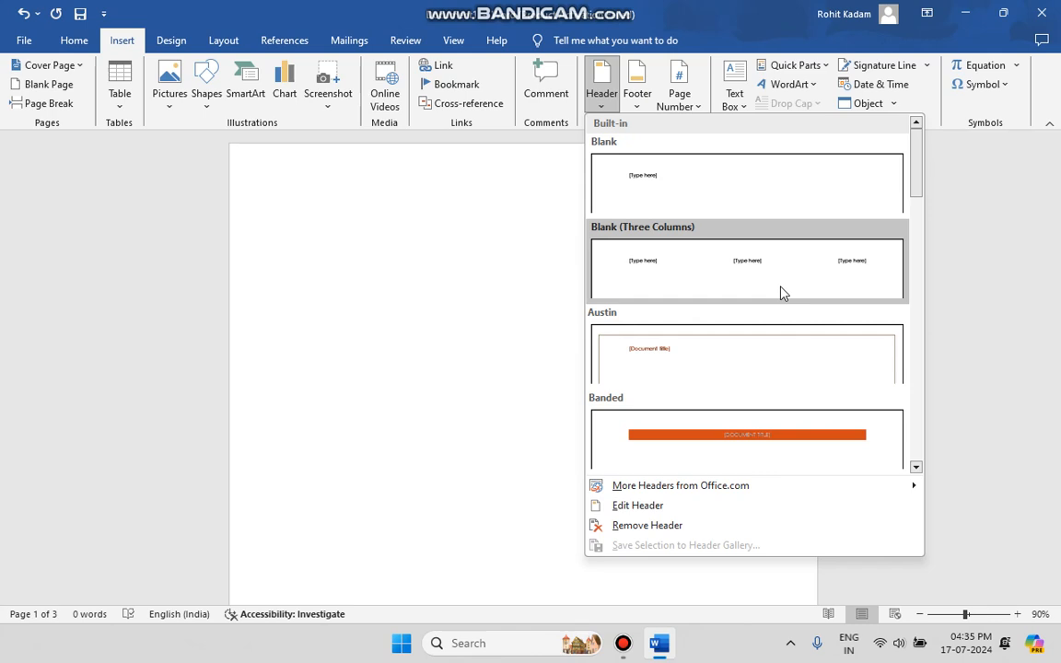
{"action": "scroll", "coordinate": [797, 346], "scroll_direction": "down", "scroll_amount": 10}
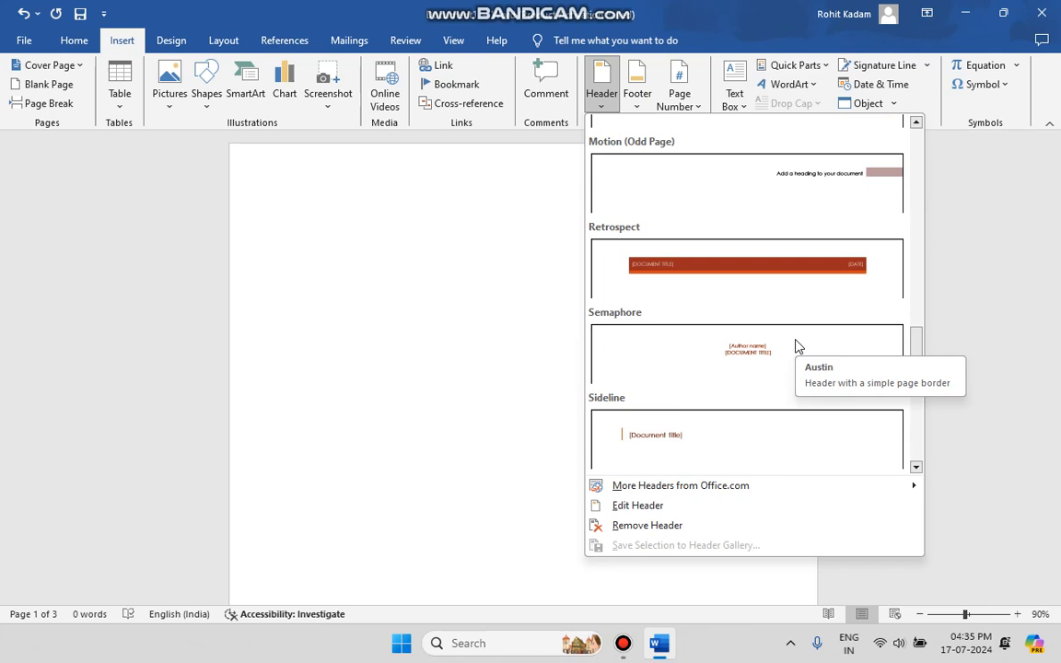
{"action": "left_click", "coordinate": [636, 107]}
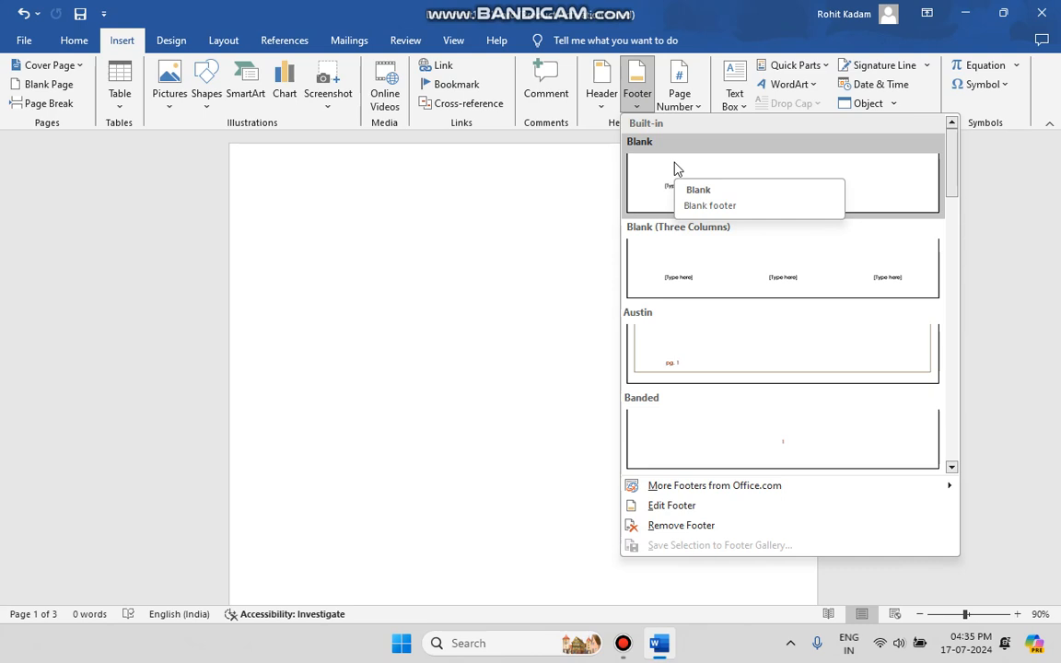
Step: Examine the page number designs for Top of Page, Bottom of Page, Page Margins and Current Position
{"action": "left_click", "coordinate": [682, 104]}
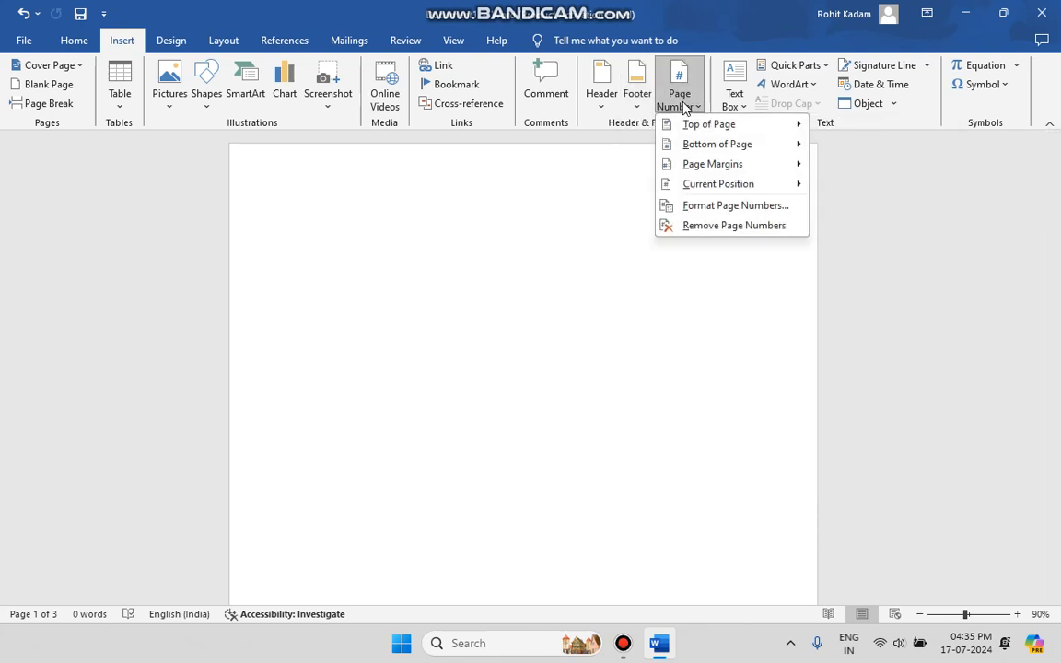
{"action": "mouse_move", "coordinate": [689, 124]}
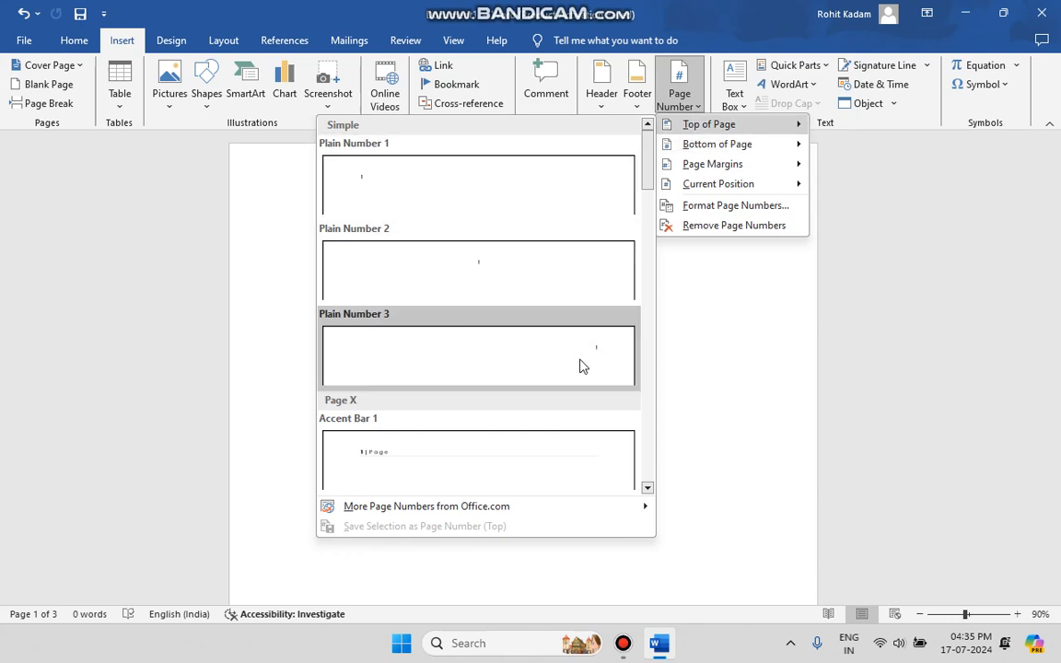
{"action": "mouse_move", "coordinate": [714, 146]}
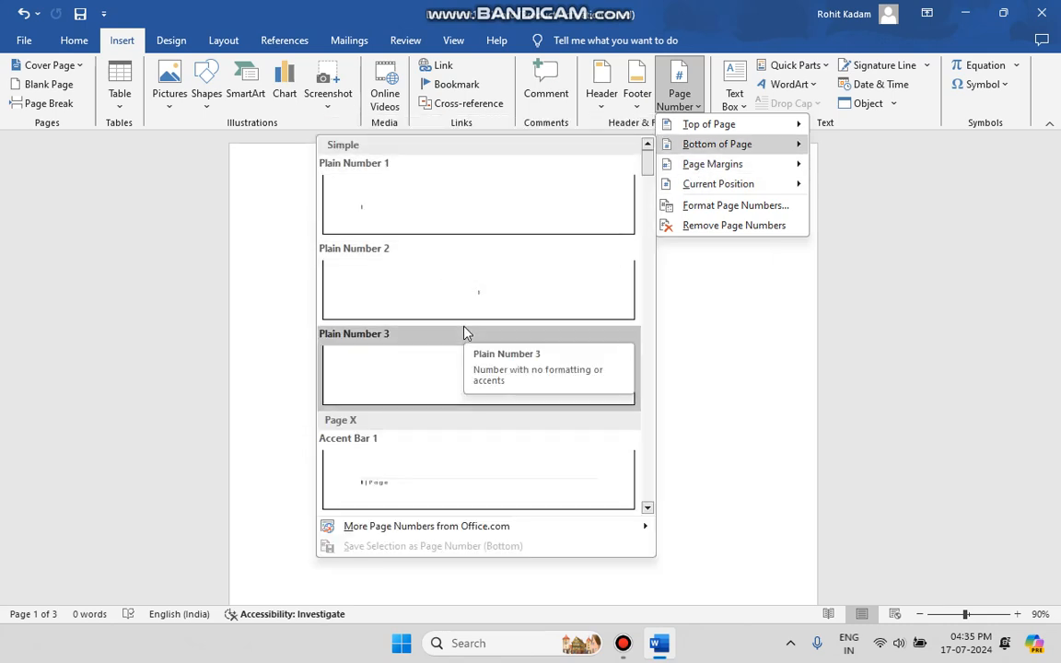
{"action": "mouse_move", "coordinate": [716, 165]}
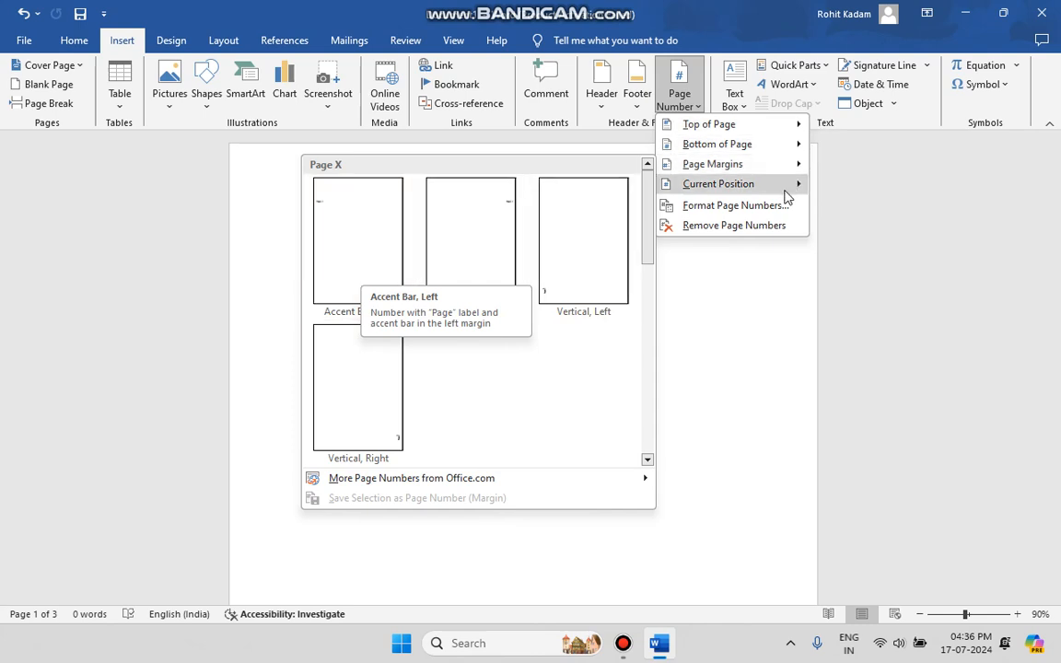
{"action": "mouse_move", "coordinate": [785, 188]}
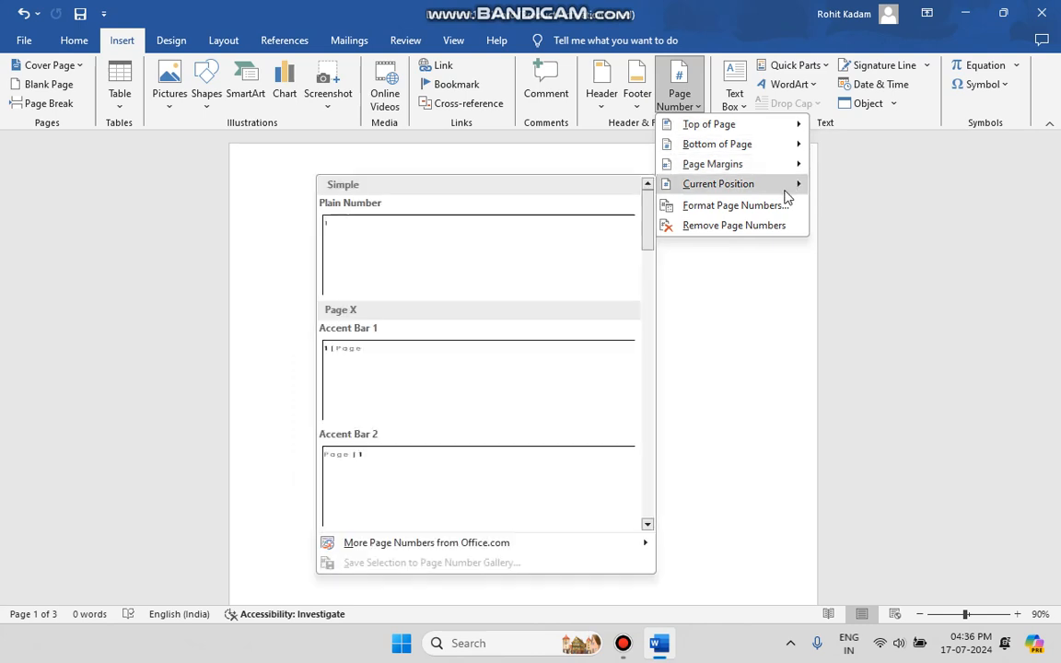
{"action": "left_click", "coordinate": [273, 138]}
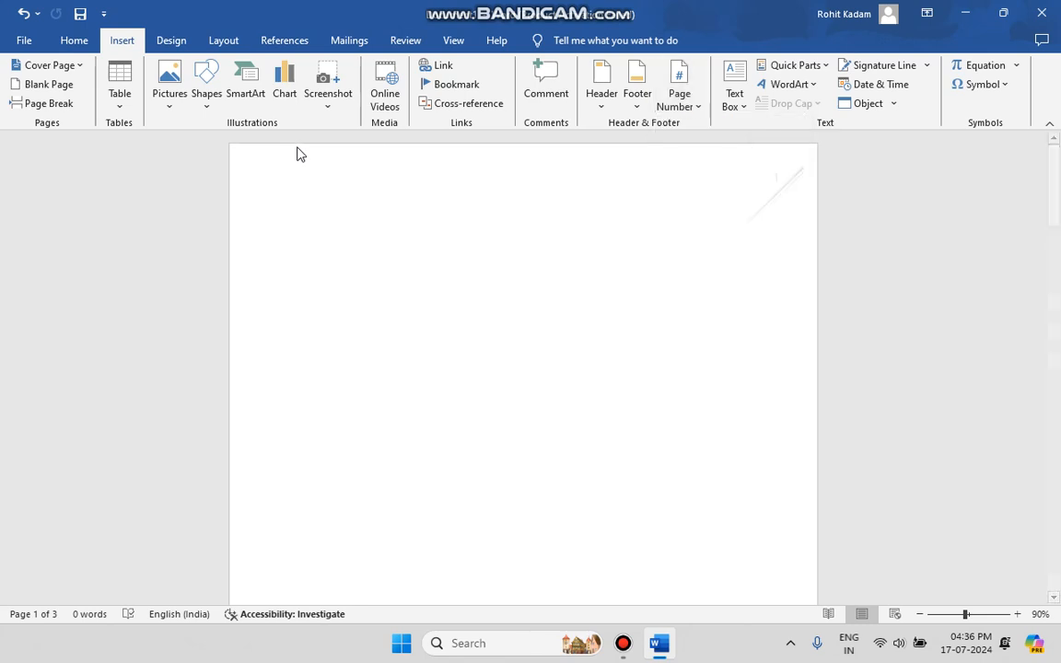
Step: Look over the built-in text box designs and the available drawing shapes
{"action": "left_click", "coordinate": [731, 105]}
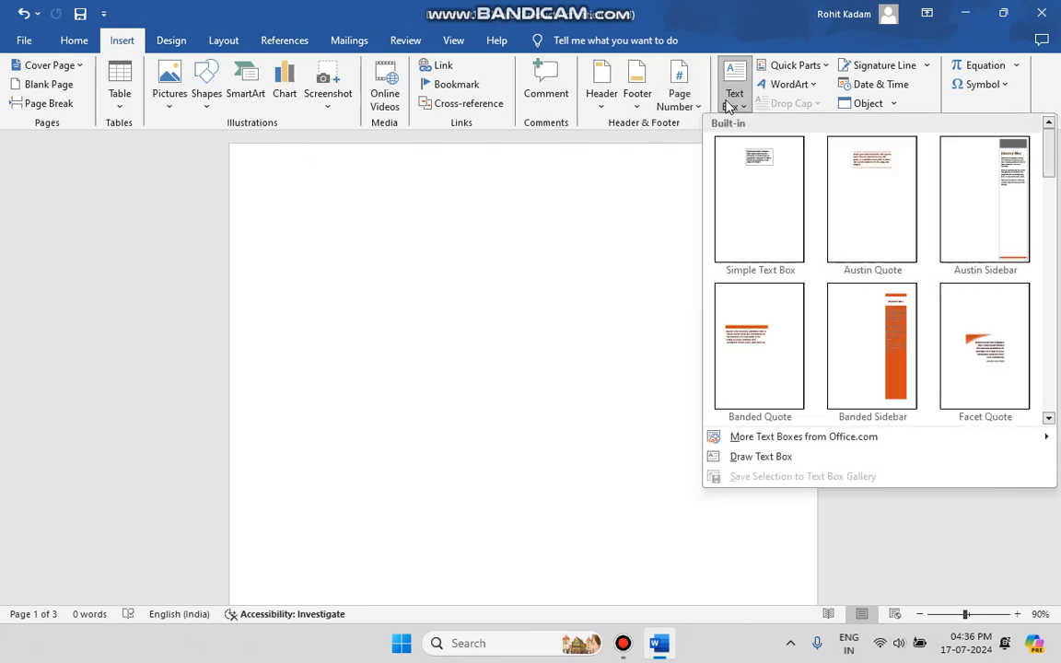
{"action": "left_click", "coordinate": [386, 374]}
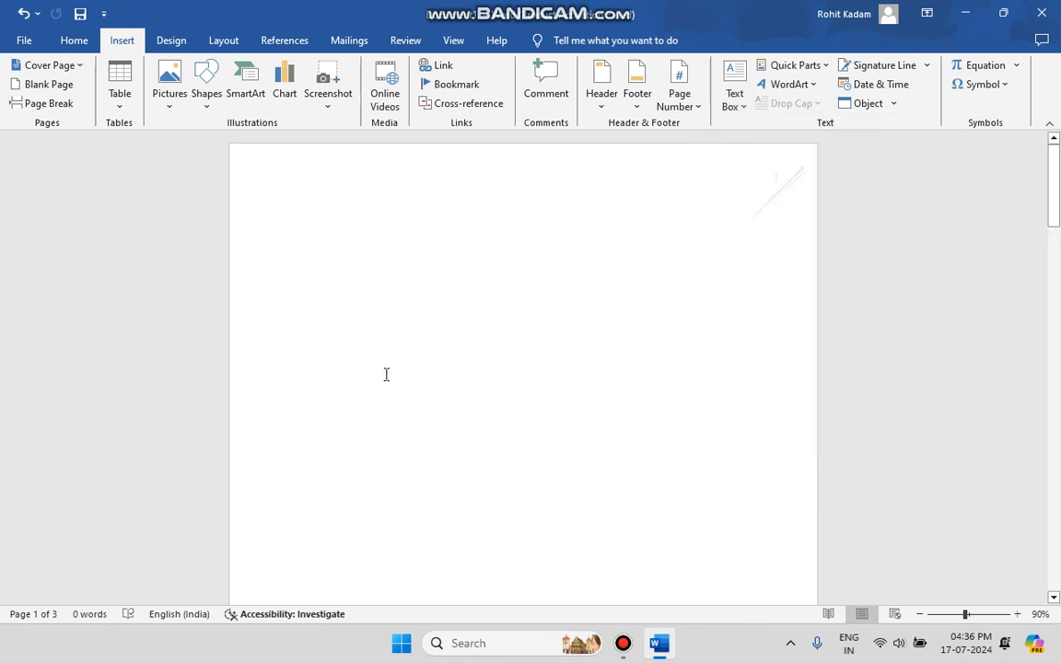
{"action": "left_click", "coordinate": [207, 92]}
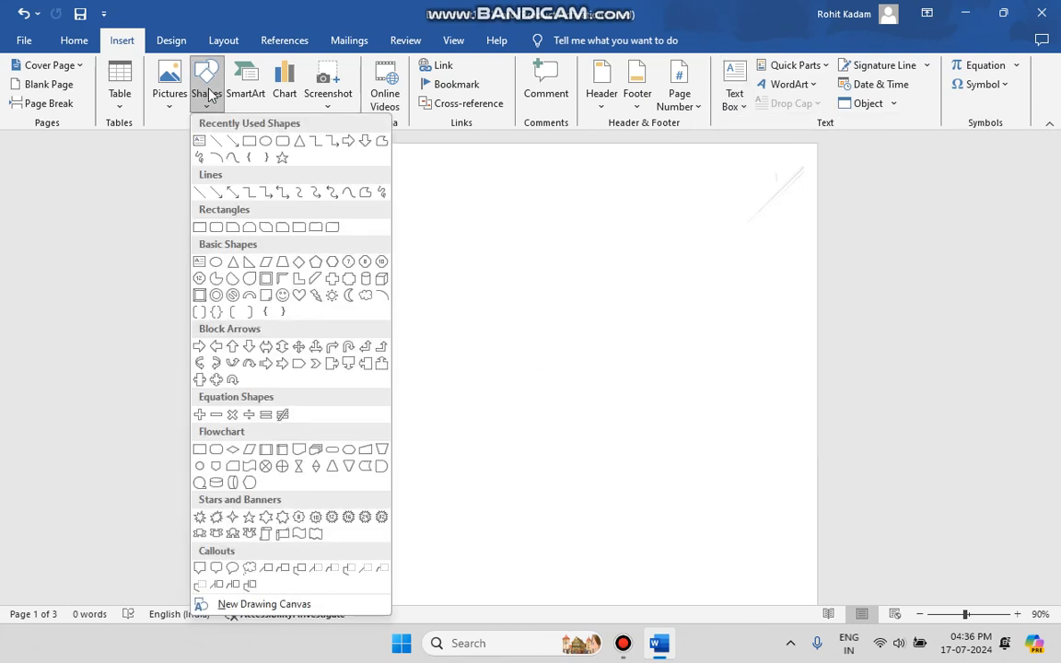
{"action": "left_click", "coordinate": [249, 142]}
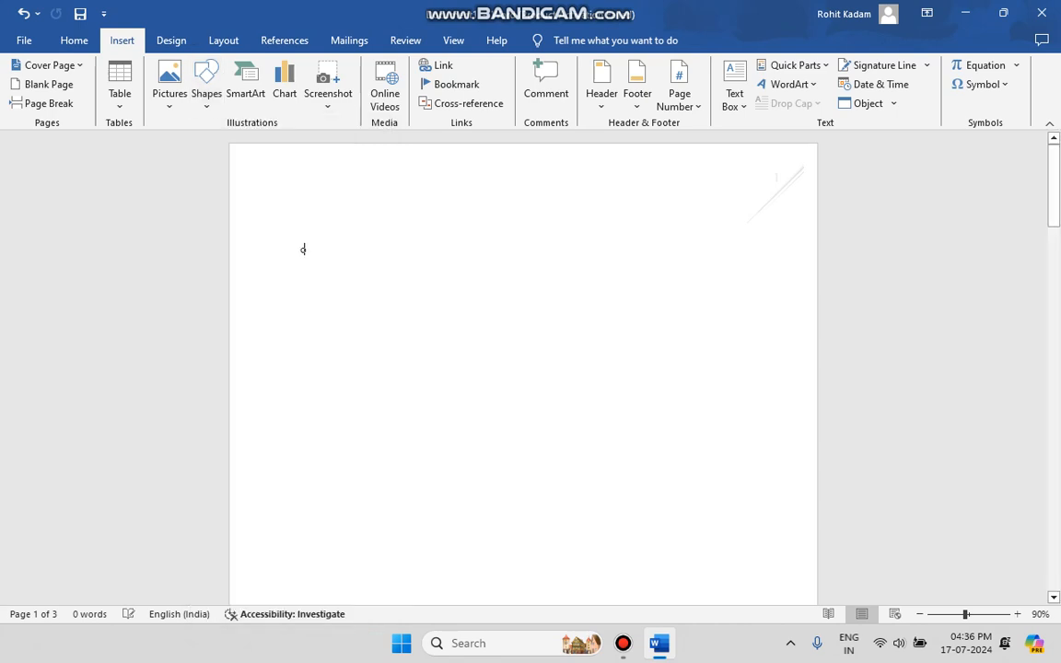
Step: Enter the sample lines "Odkvmal;v", "dvsdvsv" and "addvadv" in the body of page 1, with a blank line after the first
{"action": "type", "text": "Odkvmaly"}
{"action": "key", "text": "Return"}
{"action": "key", "text": "Return"}
{"action": "type", "text": "addvady"}
{"action": "key", "text": "Up"}
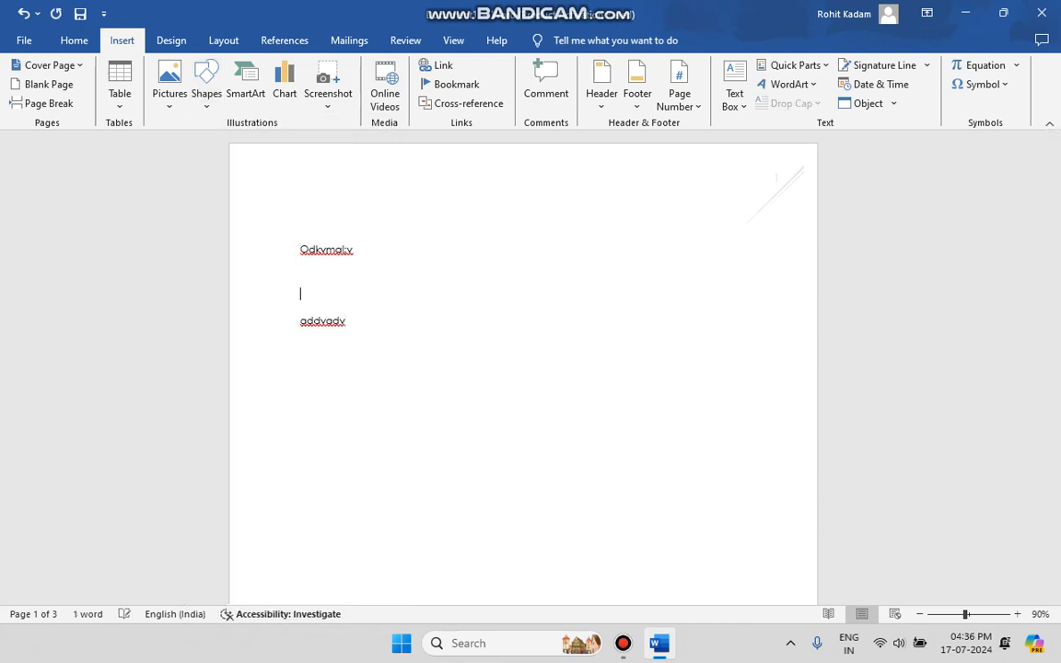
{"action": "type", "text": "dvsdvsv"}
{"action": "key", "text": "Up"}
{"action": "key", "text": "Up"}
{"action": "key", "text": "Up"}
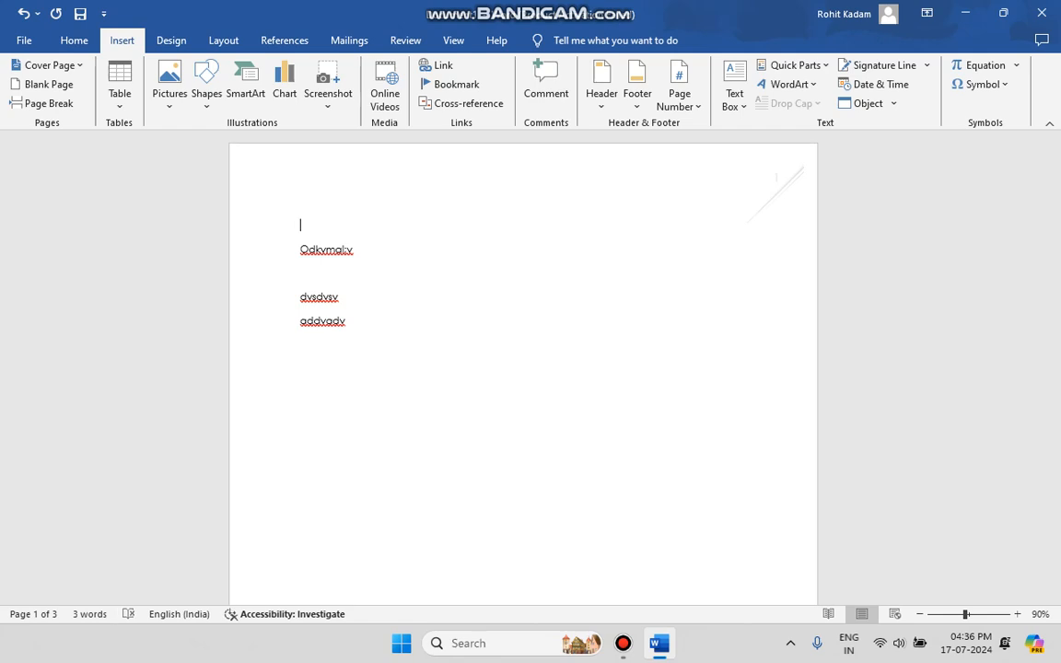
Step: Move the "addvadv" line above the other sample lines, and delete all the sample text from page 1
{"action": "left_click", "coordinate": [427, 401]}
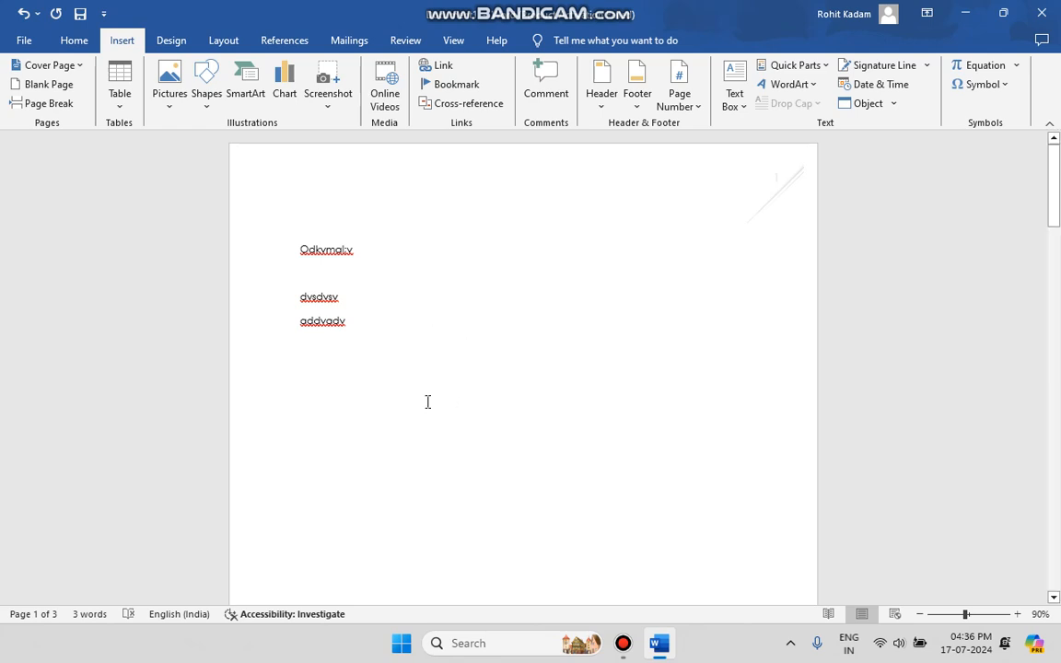
{"action": "left_click", "coordinate": [369, 303]}
{"action": "left_click_drag", "start_coordinate": [369, 313], "coordinate": [301, 226]}
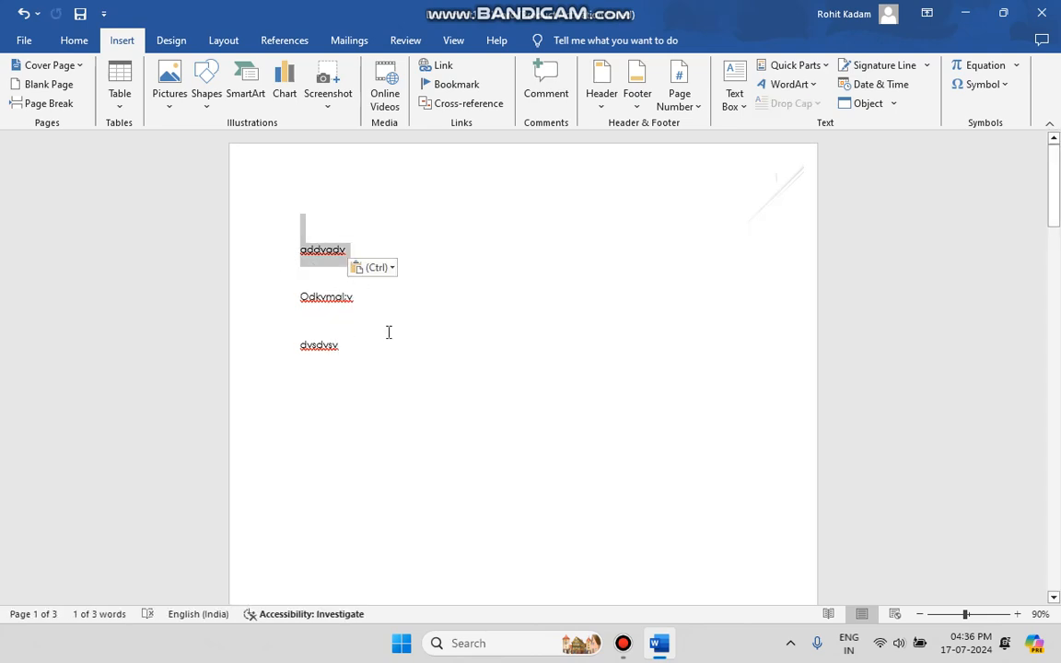
{"action": "left_click_drag", "start_coordinate": [354, 299], "coordinate": [300, 242]}
{"action": "key", "text": "Delete"}
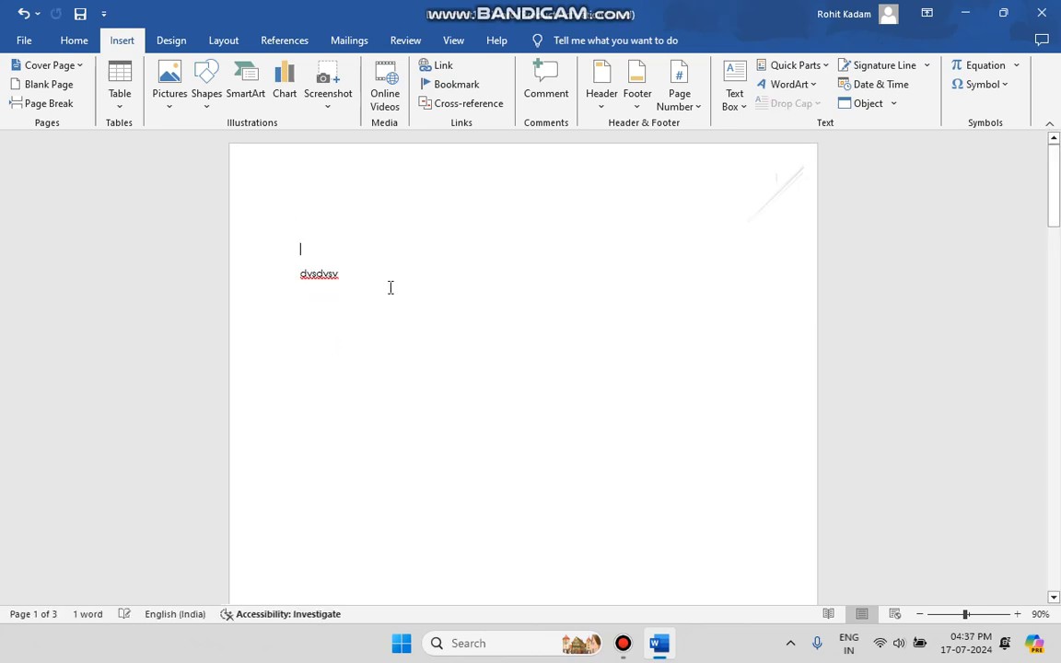
{"action": "left_click_drag", "start_coordinate": [390, 287], "coordinate": [279, 265]}
{"action": "key", "text": "Delete"}
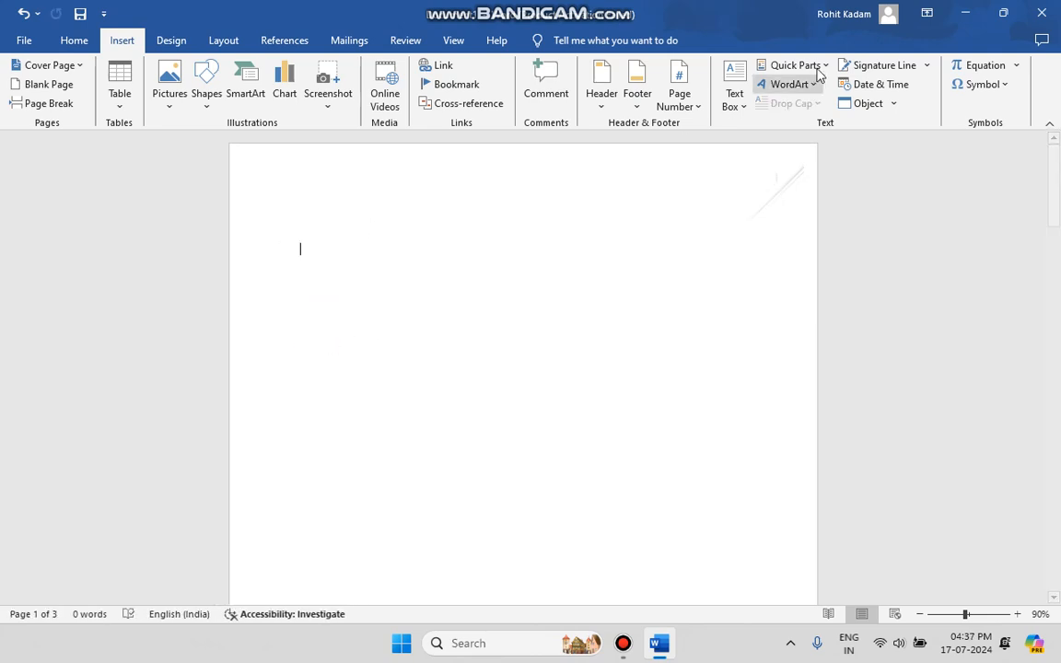
Step: Try out a Simple Text Box by repositioning it towards the middle of page 1, and delete it
{"action": "left_click", "coordinate": [734, 96]}
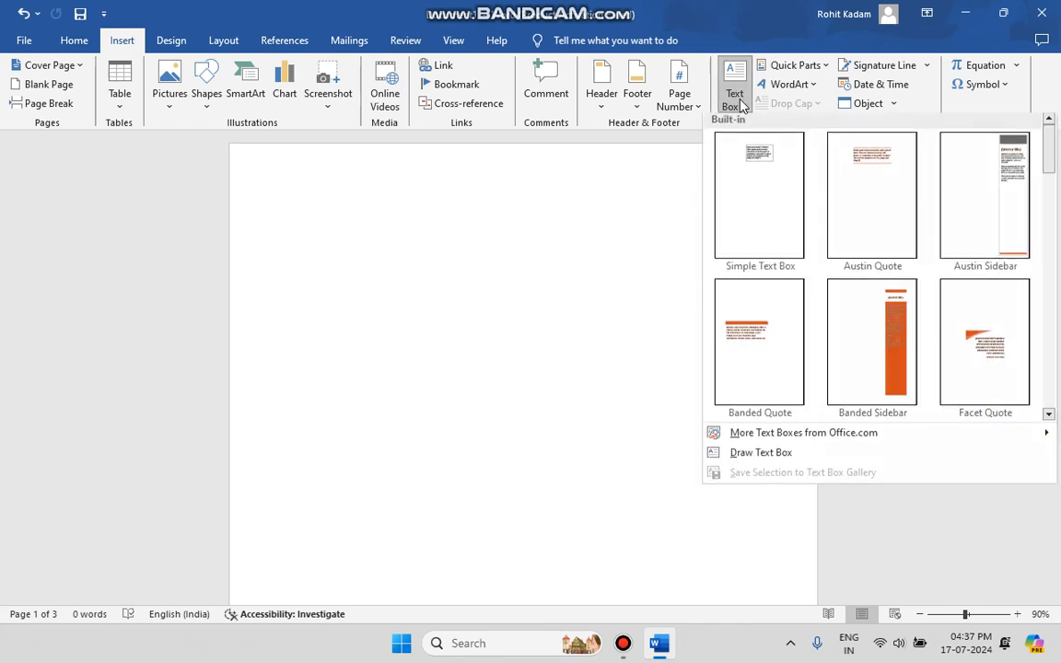
{"action": "left_click", "coordinate": [763, 168]}
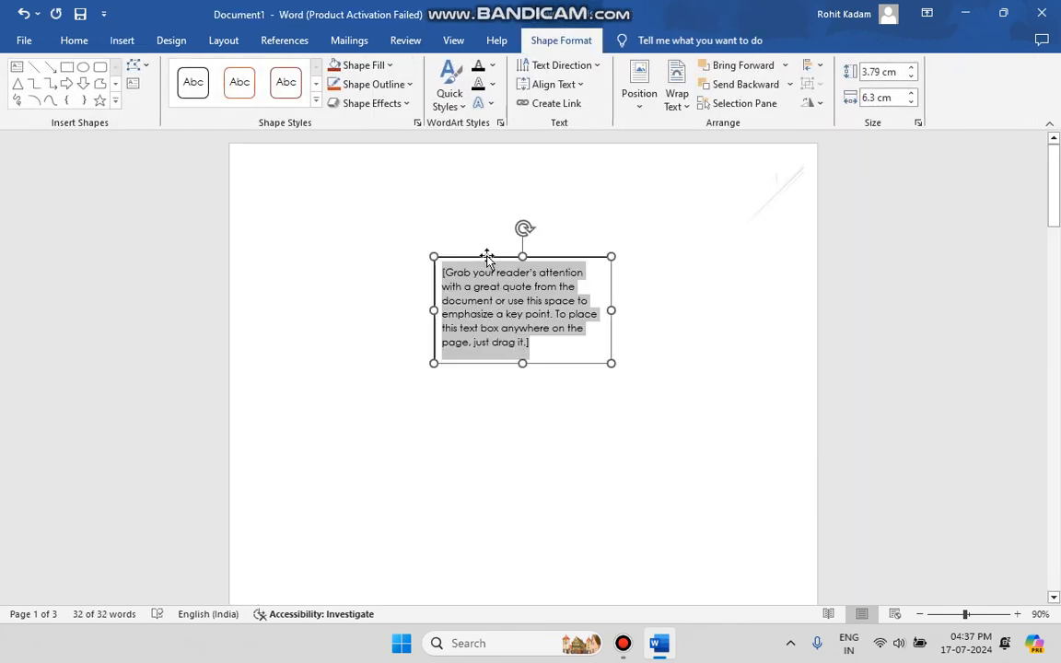
{"action": "left_click_drag", "start_coordinate": [483, 267], "coordinate": [520, 338]}
{"action": "left_click_drag", "start_coordinate": [606, 265], "coordinate": [513, 378]}
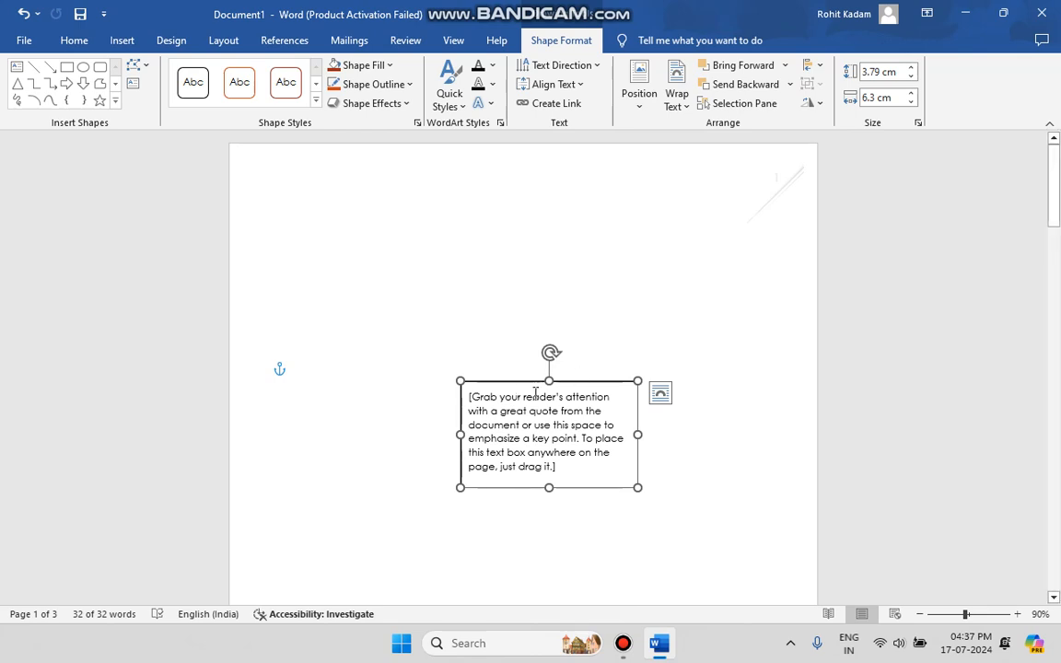
{"action": "key", "text": "Delete"}
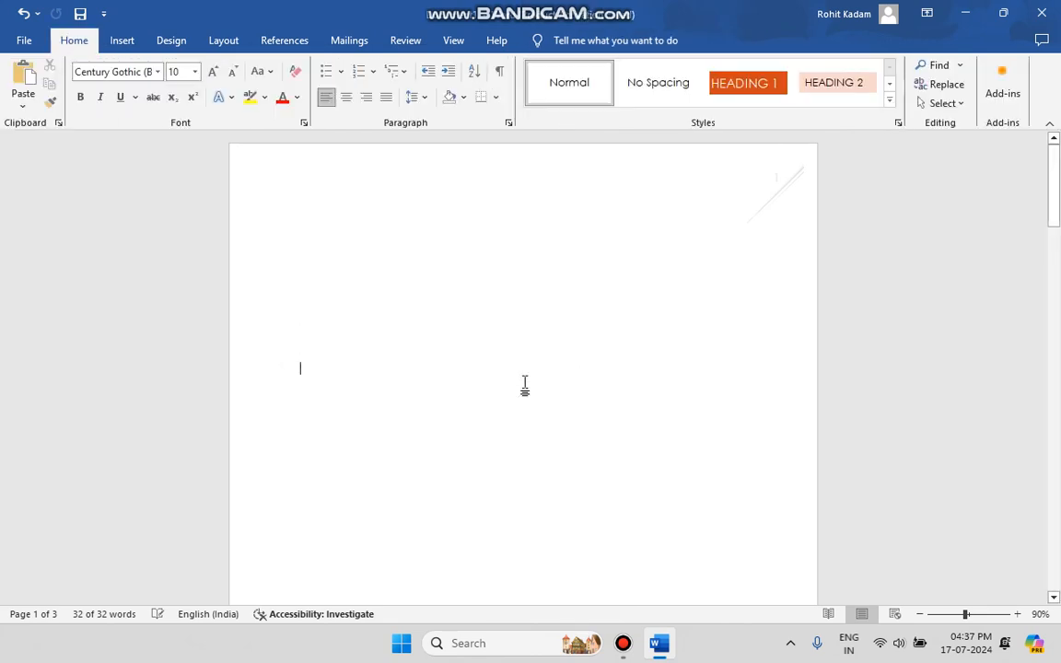
Step: Insert the Banded Sidebar text box on page 1 and undo the insertion
{"action": "left_click", "coordinate": [121, 42]}
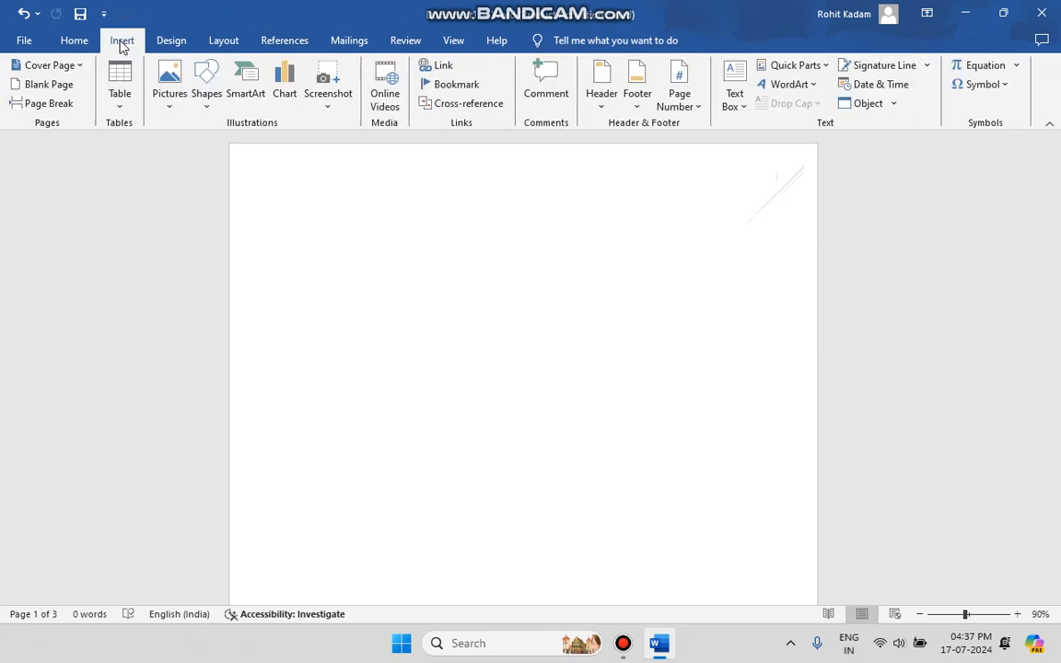
{"action": "left_click", "coordinate": [744, 104]}
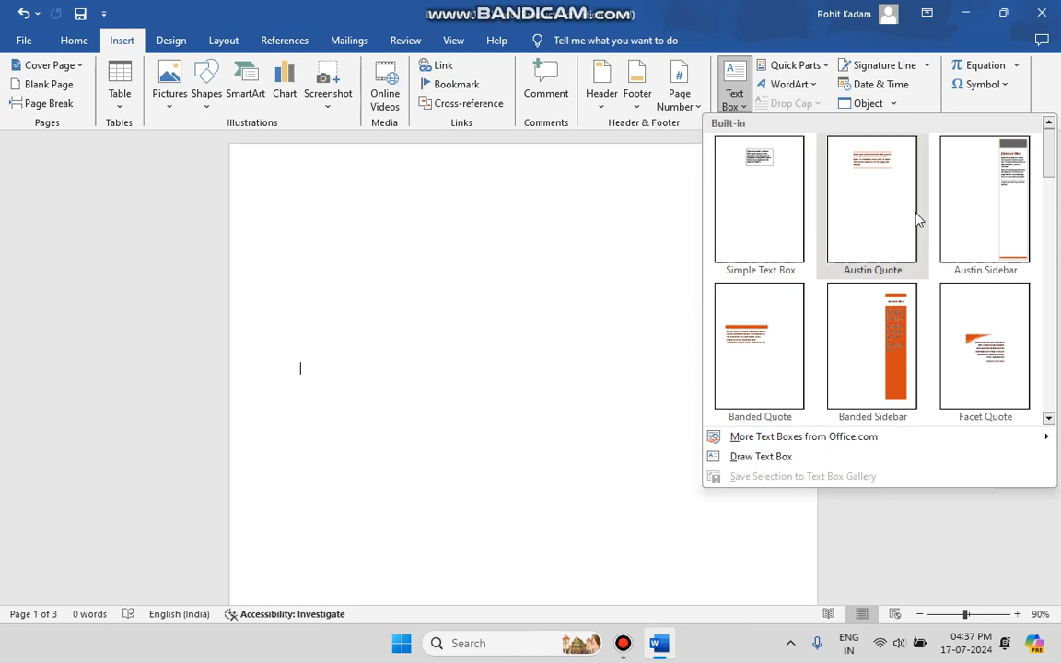
{"action": "left_click", "coordinate": [911, 327]}
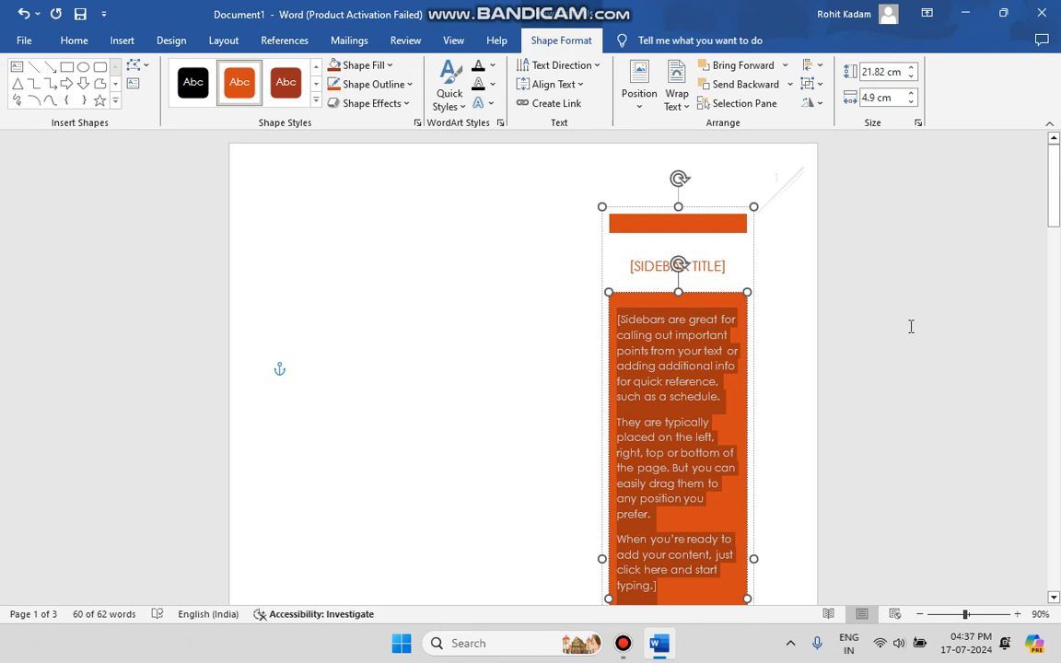
{"action": "key", "text": "ctrl+z"}
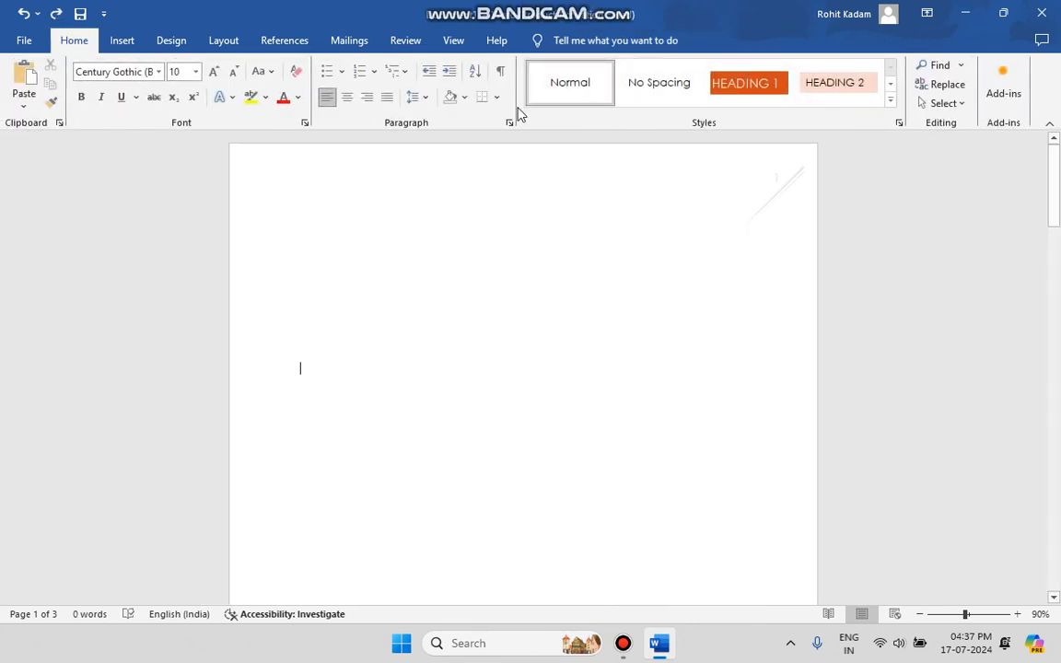
Step: Review the Quick Parts options for AutoText, document properties, fields and building blocks
{"action": "left_click", "coordinate": [127, 42]}
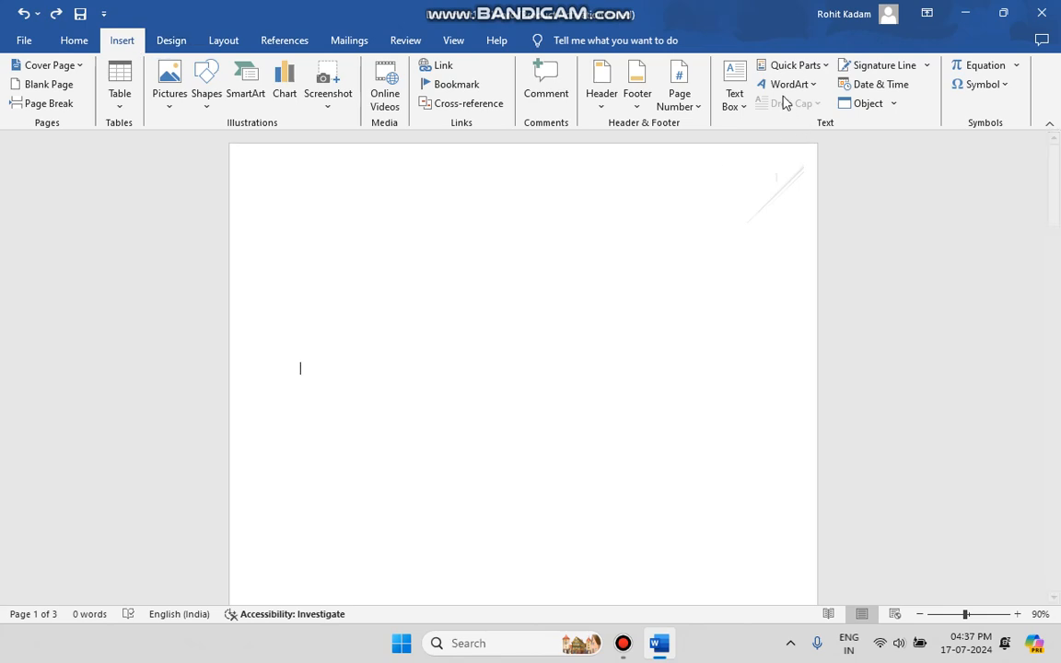
{"action": "left_click", "coordinate": [822, 67]}
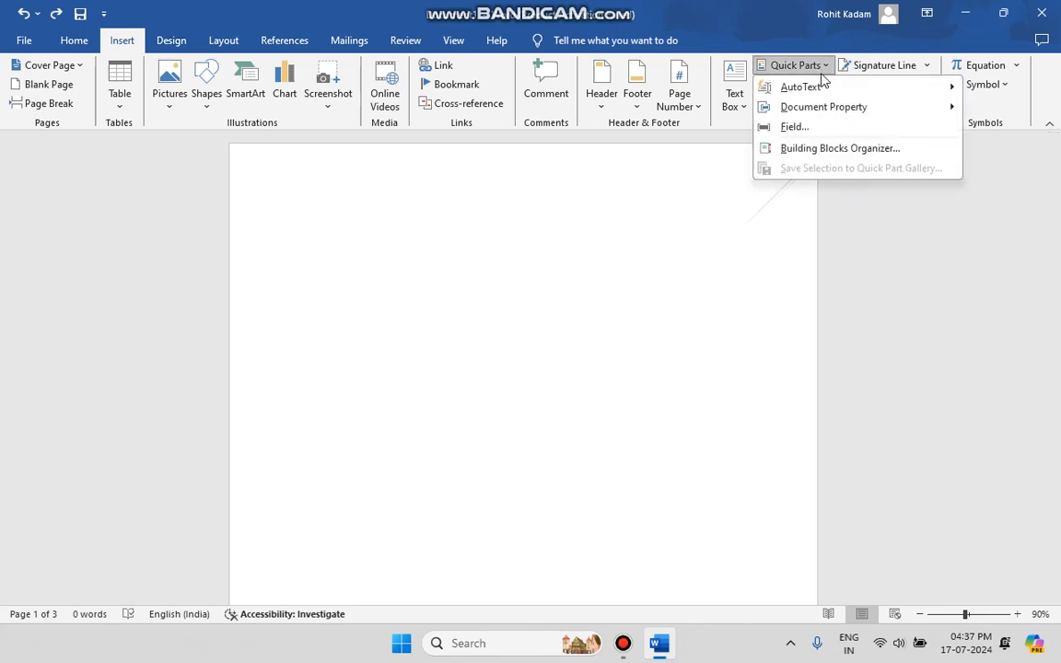
{"action": "left_click", "coordinate": [827, 66]}
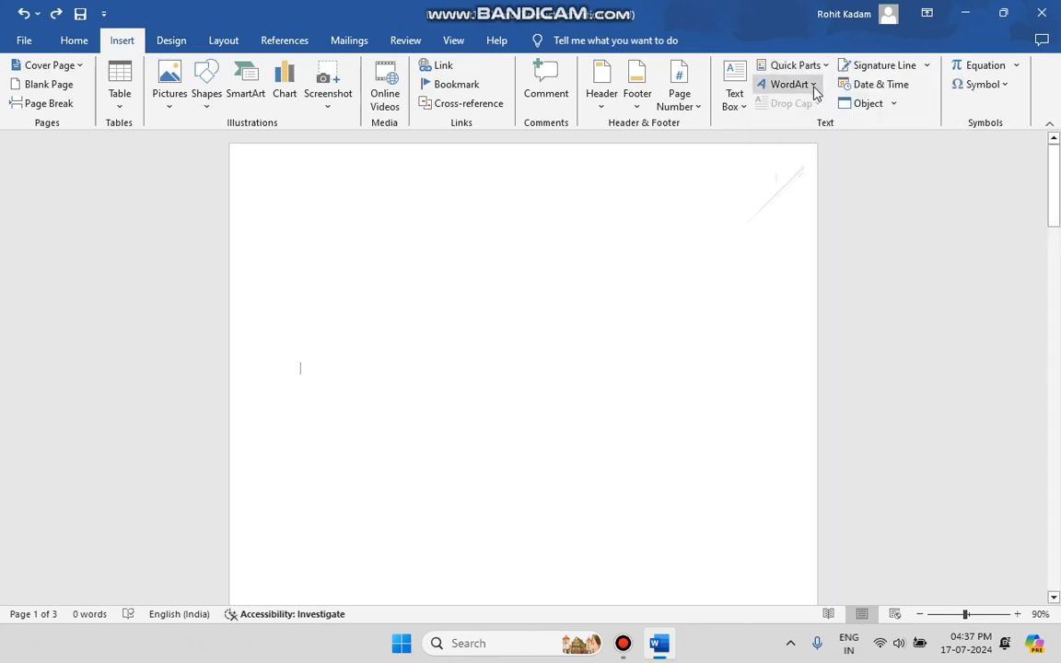
{"action": "left_click", "coordinate": [813, 89]}
{"action": "left_click", "coordinate": [821, 66]}
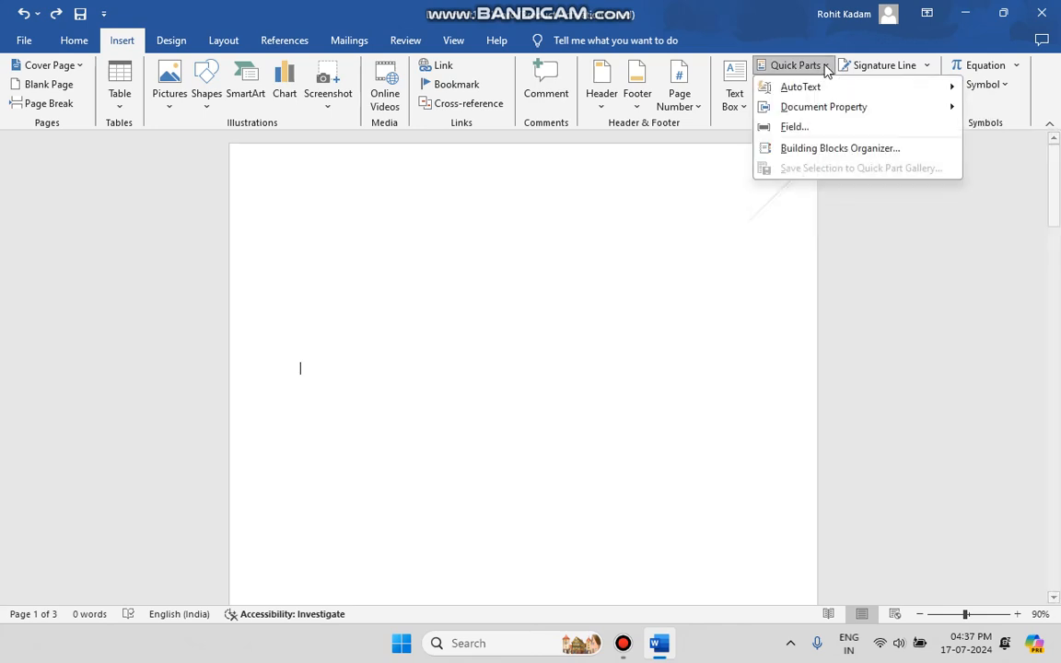
{"action": "left_click", "coordinate": [817, 66]}
Step: Compare the WordArt styles with the Text Effects and Typography styles for fonts
{"action": "left_click", "coordinate": [790, 85]}
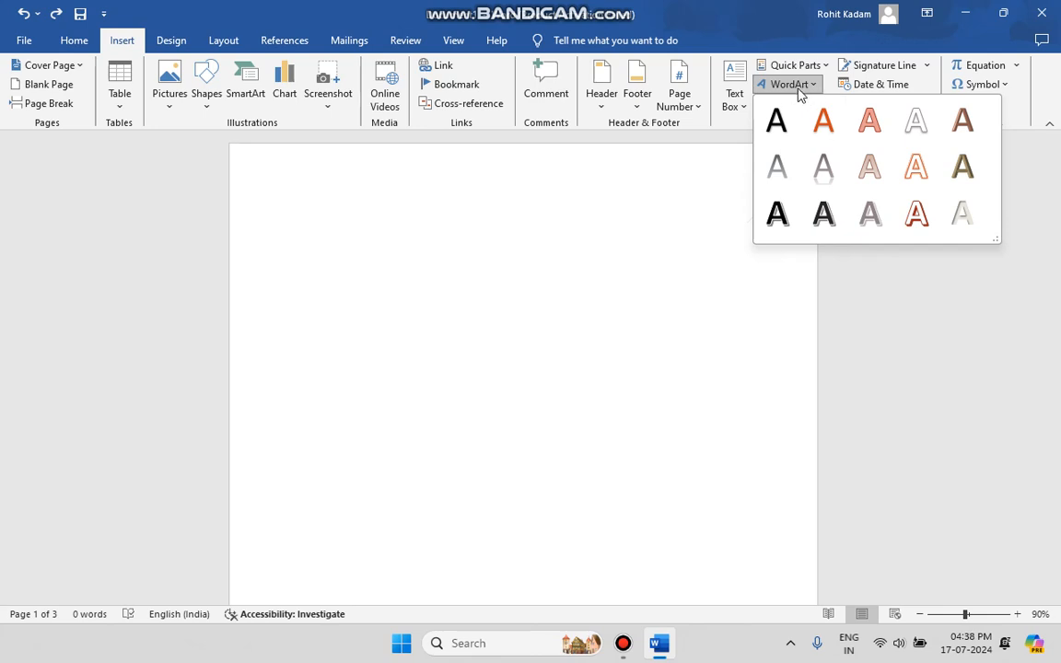
{"action": "left_click", "coordinate": [70, 40]}
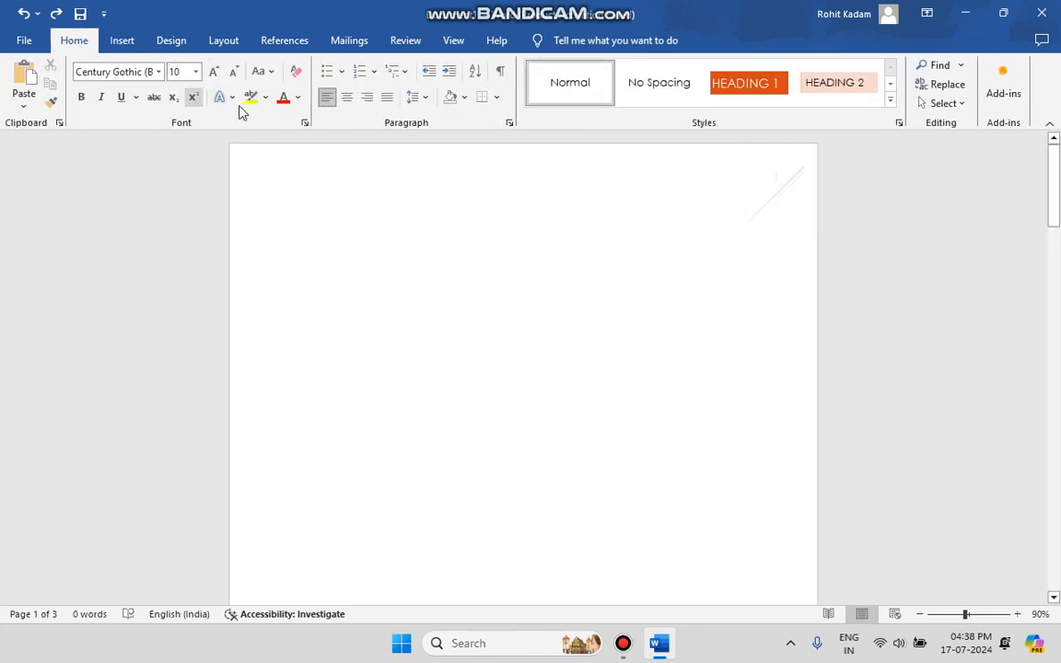
{"action": "left_click", "coordinate": [232, 99]}
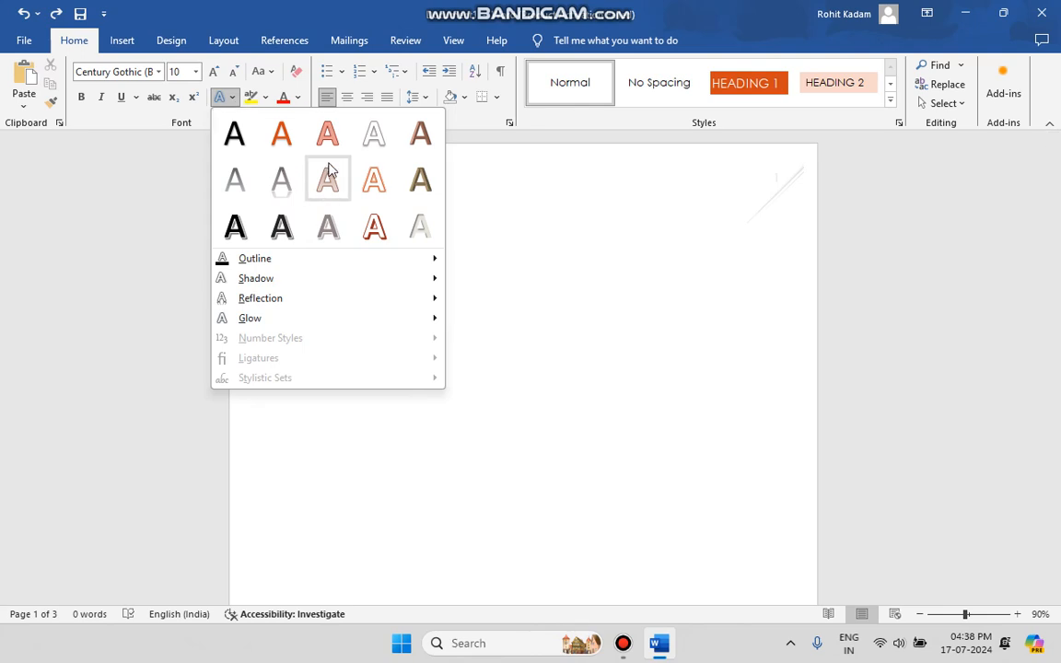
Step: Insert WordArt reading "spioiasjcasjcip" in the pink-filled, red-outlined style on page 1 and undo the insertion
{"action": "left_click", "coordinate": [122, 41]}
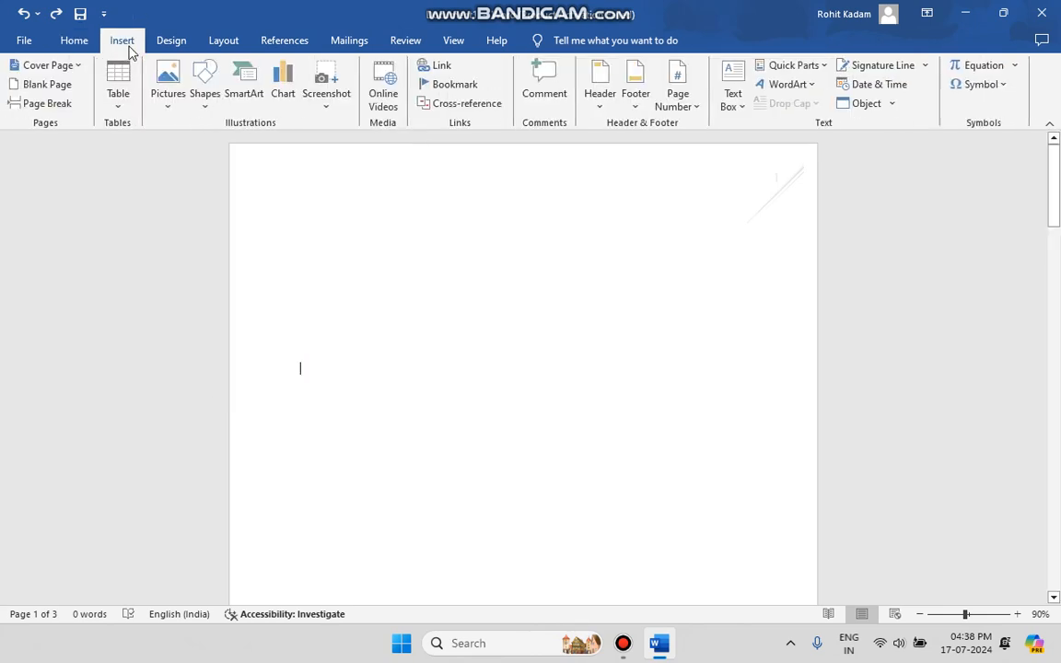
{"action": "left_click", "coordinate": [787, 83]}
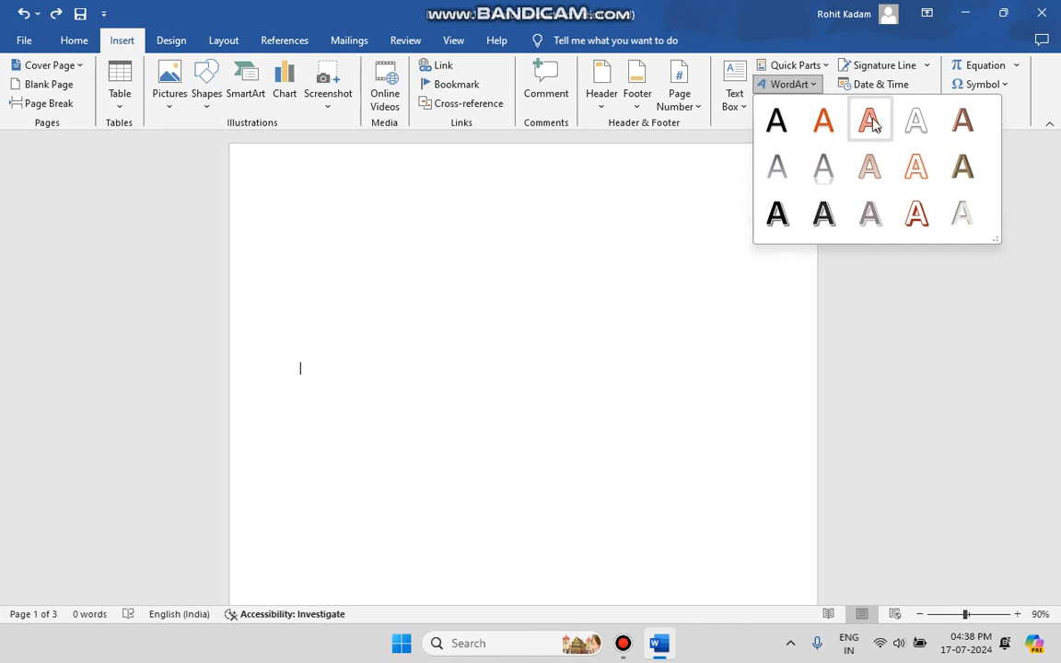
{"action": "left_click", "coordinate": [824, 120]}
{"action": "type", "text": "spioiasjcasjcip"}
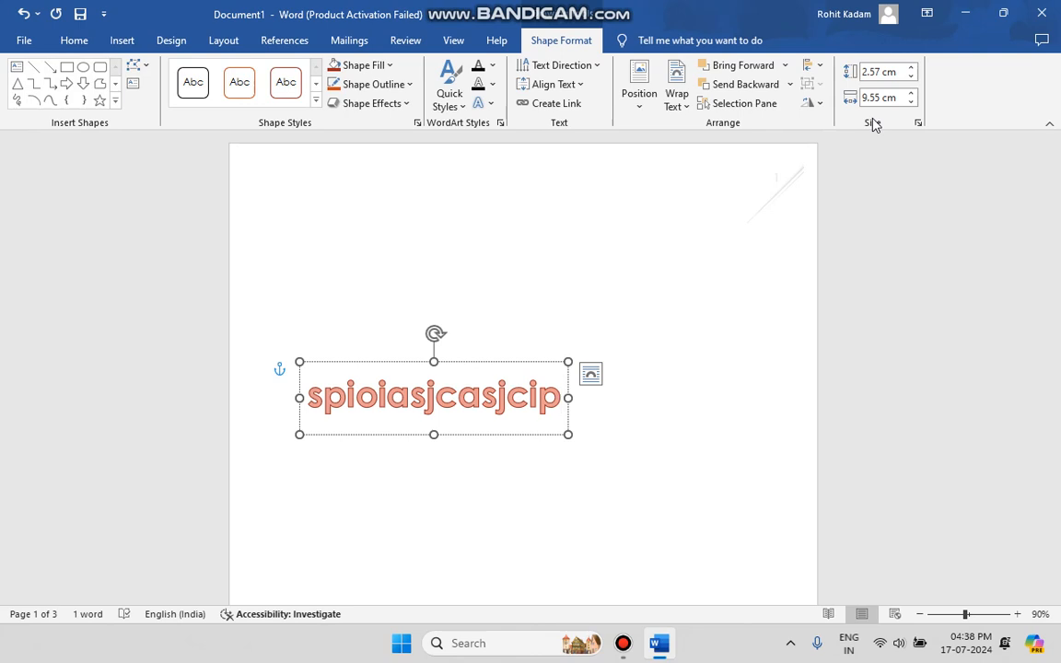
{"action": "key", "text": "ctrl+z"}
{"action": "key", "text": "ctrl+z"}
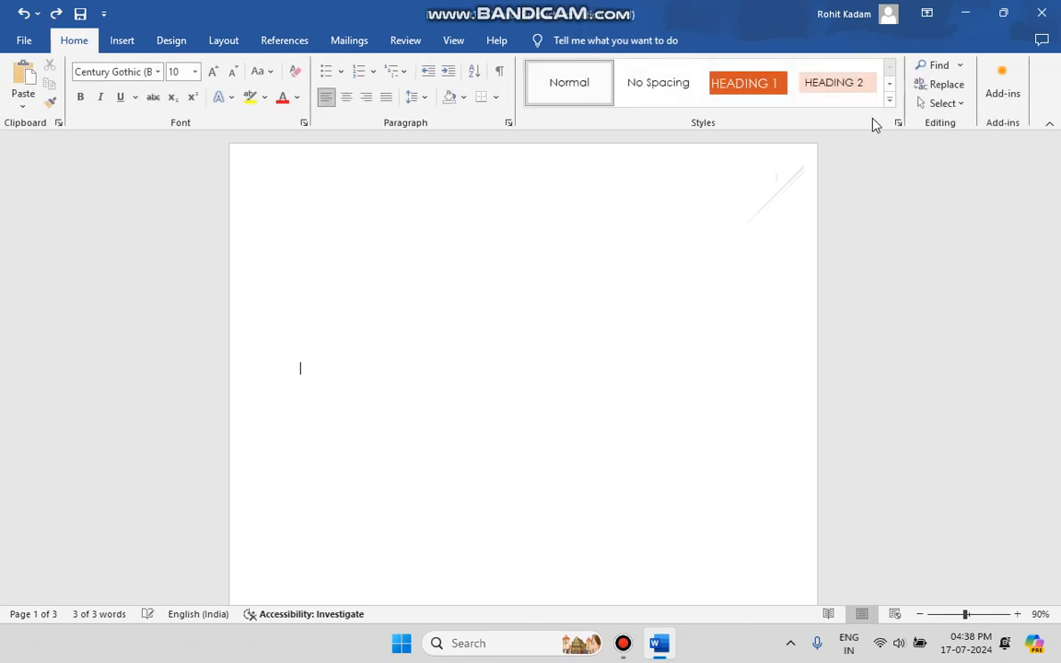
Step: Start a Microsoft Office signature line and enter the suggested signer's name with the "Prof." prefix
{"action": "left_click", "coordinate": [139, 41]}
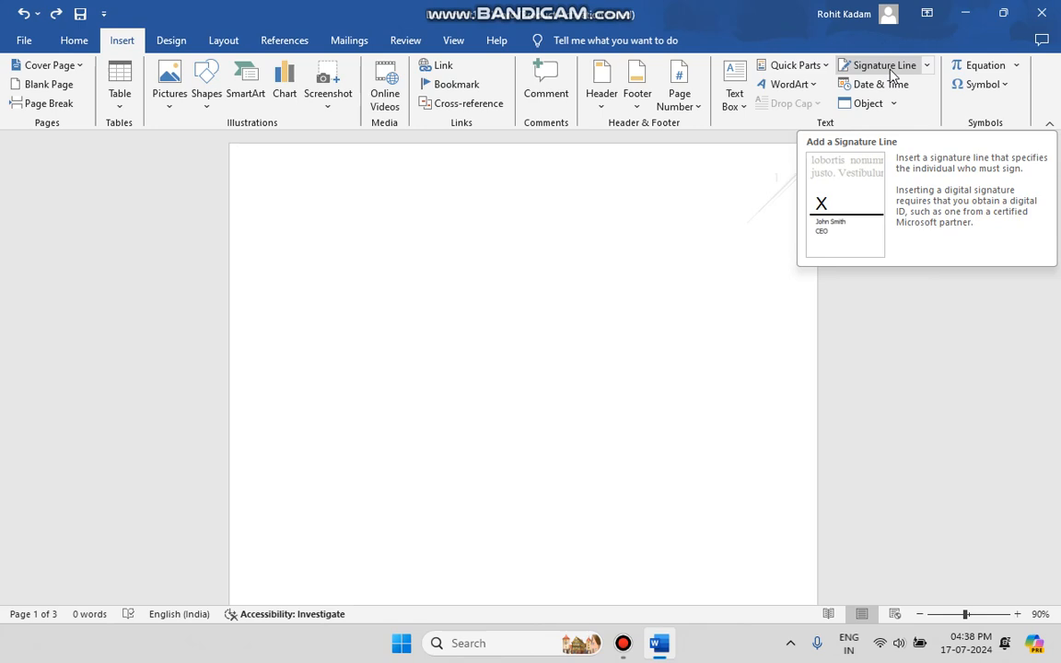
{"action": "left_click", "coordinate": [928, 68]}
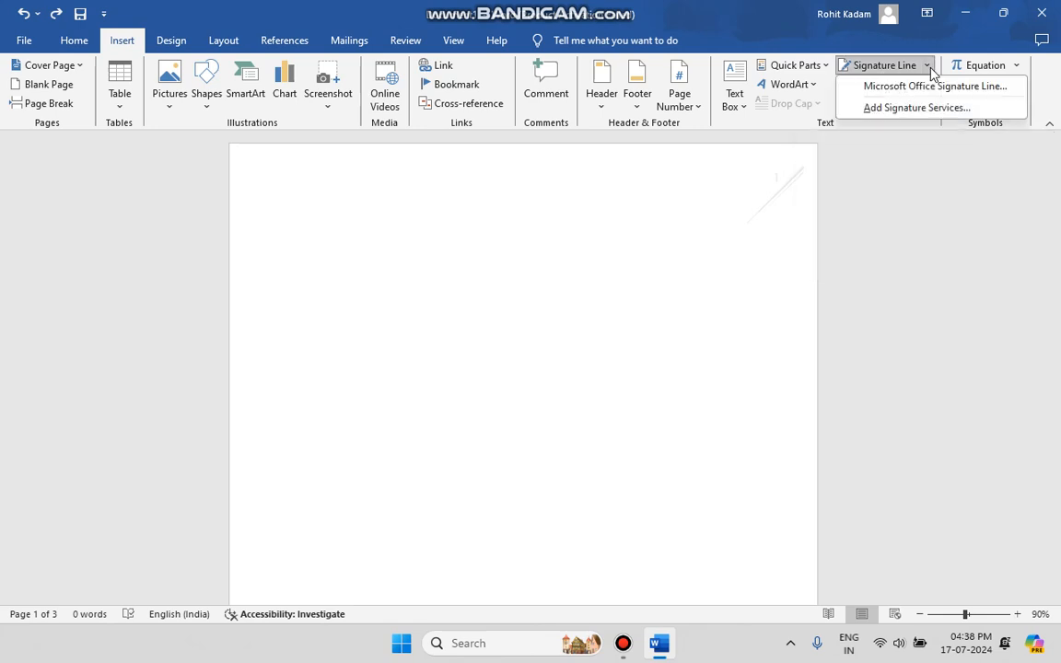
{"action": "left_click", "coordinate": [885, 86]}
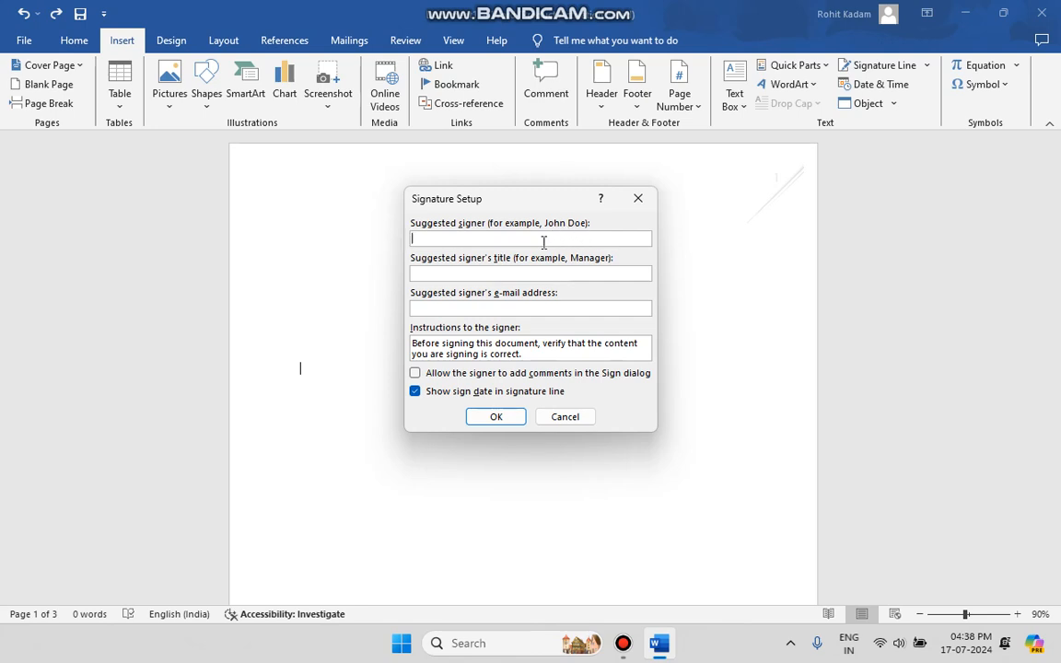
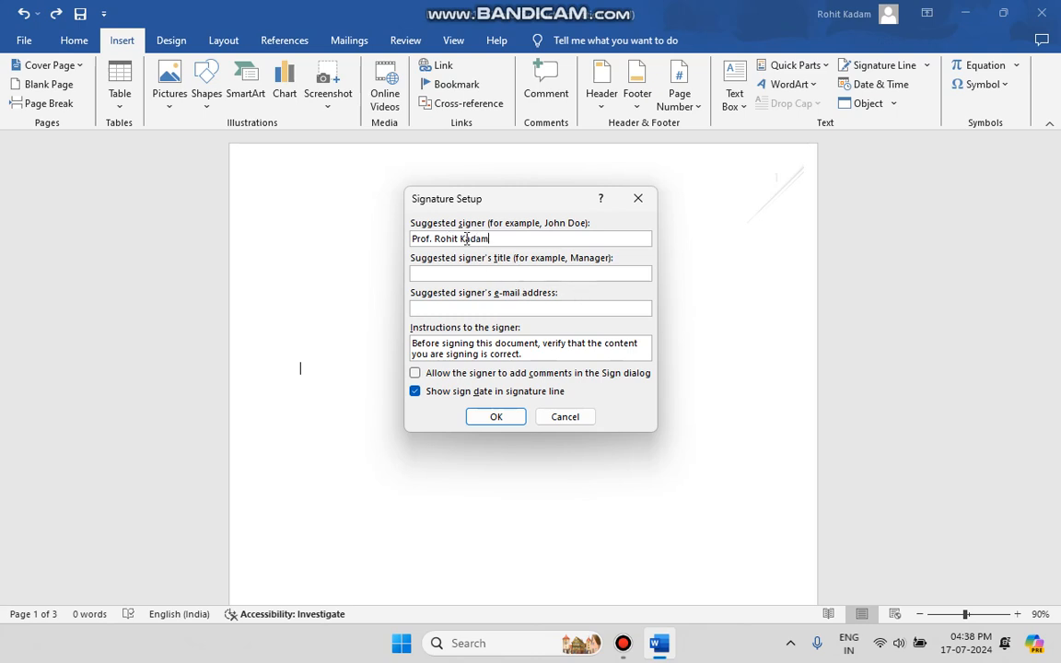
Step: Remove the "Prof." prefix from the suggested signer's name and set the signer's title to "prof."
{"action": "left_click", "coordinate": [461, 272]}
{"action": "left_click", "coordinate": [432, 239]}
{"action": "key", "text": "BackSpace"}
{"action": "key", "text": "BackSpace"}
{"action": "key", "text": "BackSpace"}
{"action": "key", "text": "BackSpace"}
{"action": "key", "text": "BackSpace"}
{"action": "key", "text": "BackSpace"}
{"action": "left_click", "coordinate": [450, 273]}
{"action": "type", "text": "pro"}
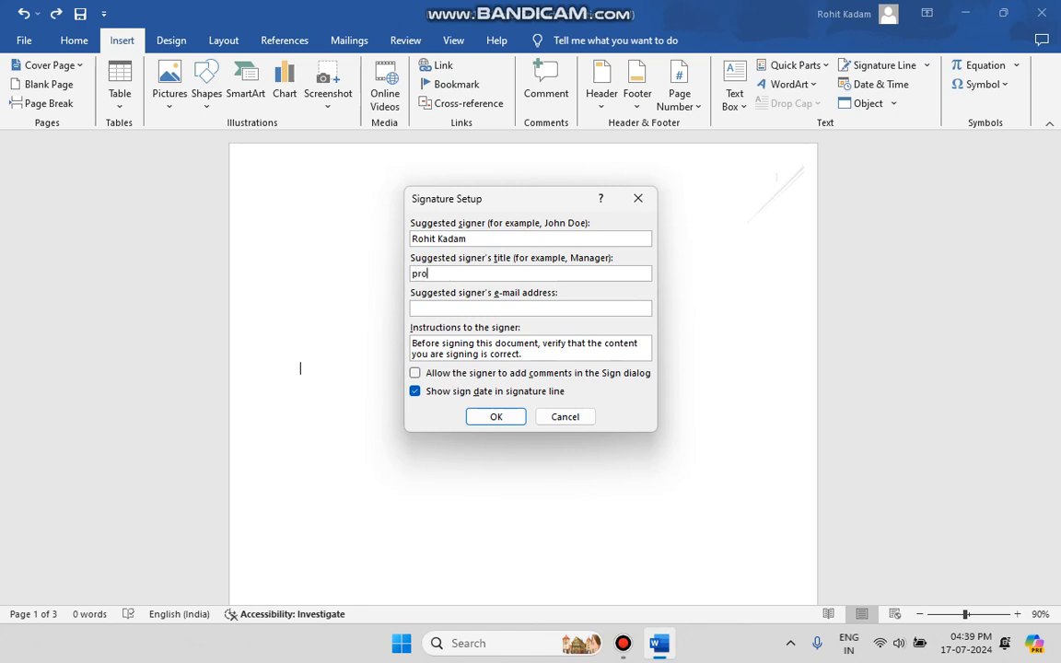
{"action": "type", "text": "f."}
Step: Fill in the suggested signer's e-mail address, insert the signature line on page 1 and add a new line below it
{"action": "left_click", "coordinate": [545, 305]}
{"action": "left_click", "coordinate": [489, 417]}
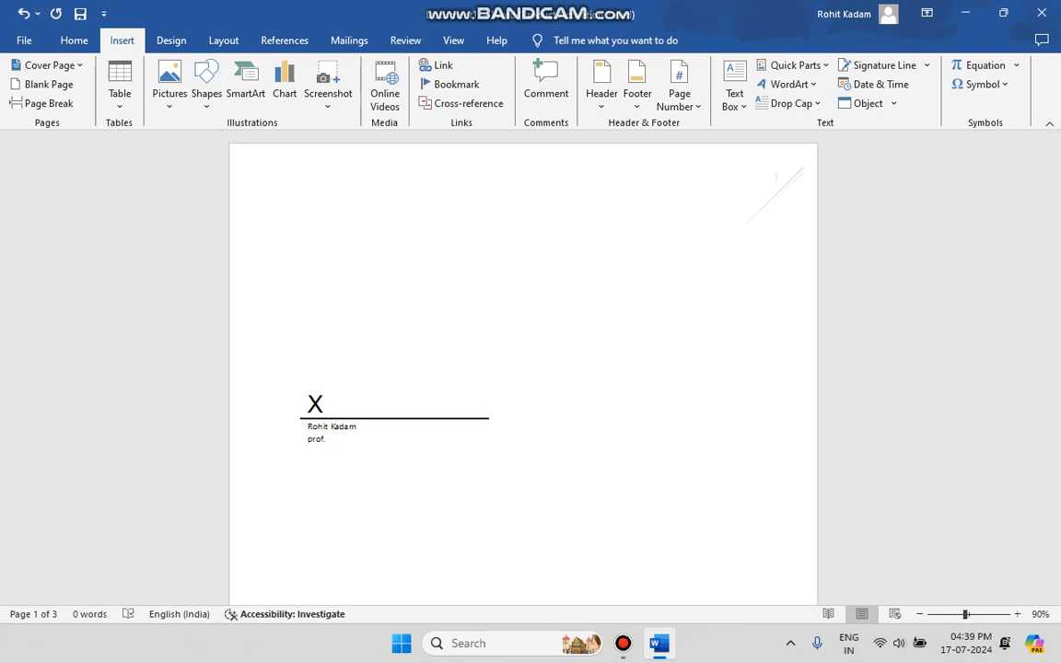
{"action": "key", "text": "Return"}
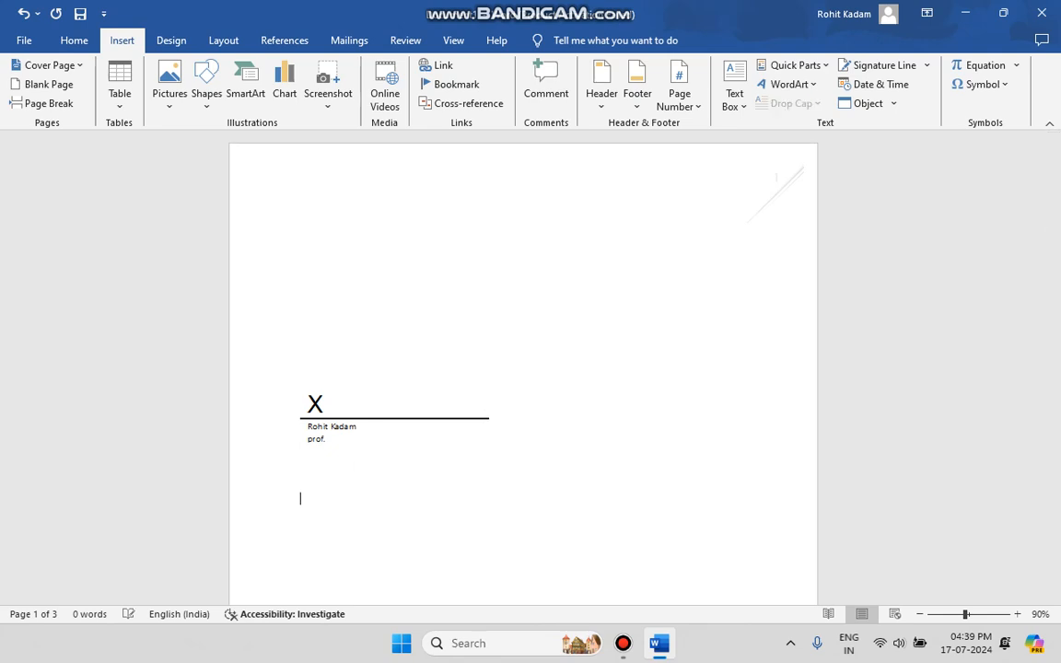
Step: Look at the blank signature setup form and the online page for adding signature services, and return to the document
{"action": "left_click", "coordinate": [873, 73]}
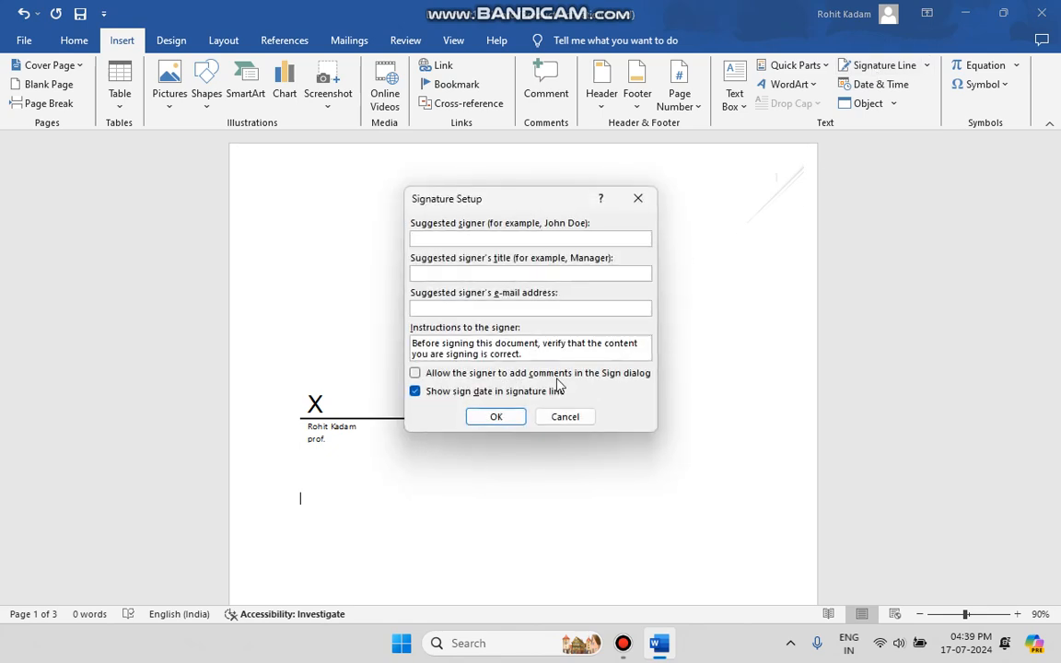
{"action": "left_click", "coordinate": [563, 417]}
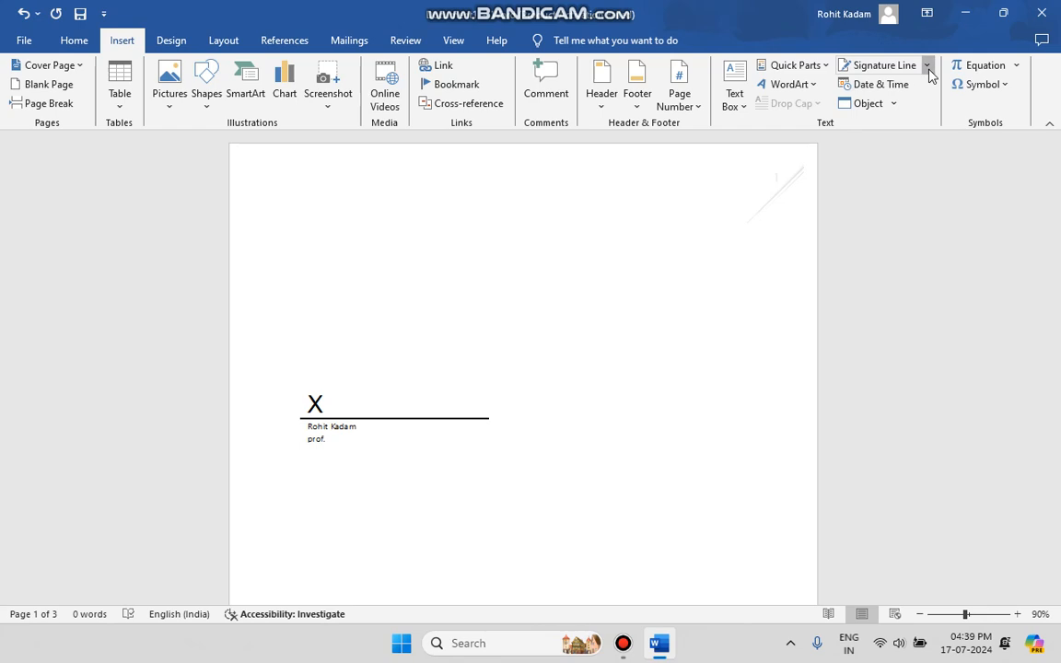
{"action": "left_click", "coordinate": [926, 66]}
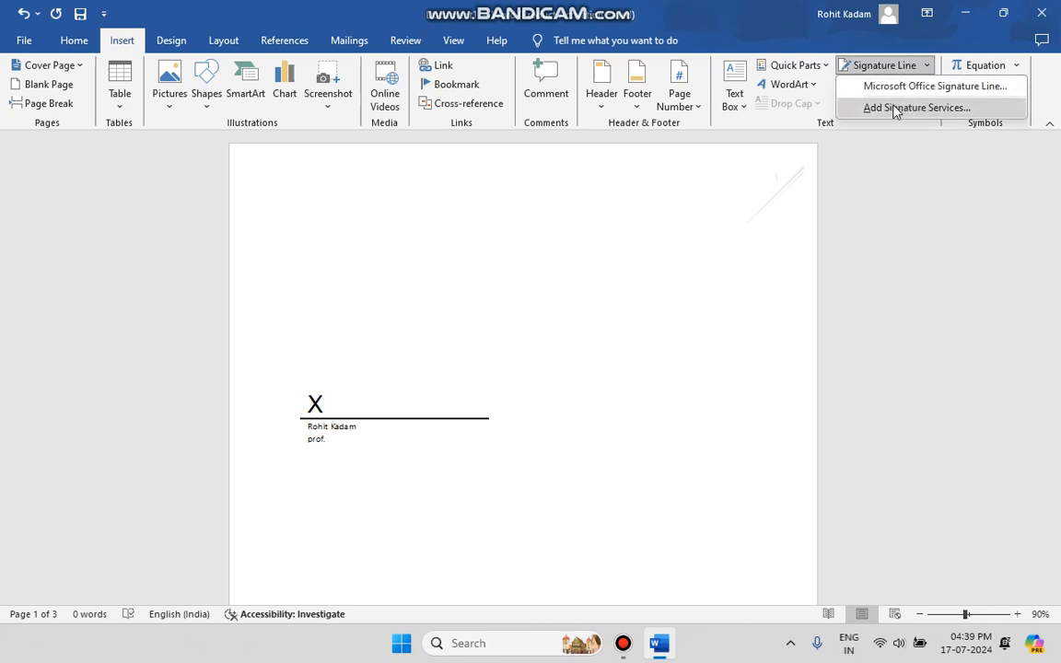
{"action": "left_click", "coordinate": [901, 109]}
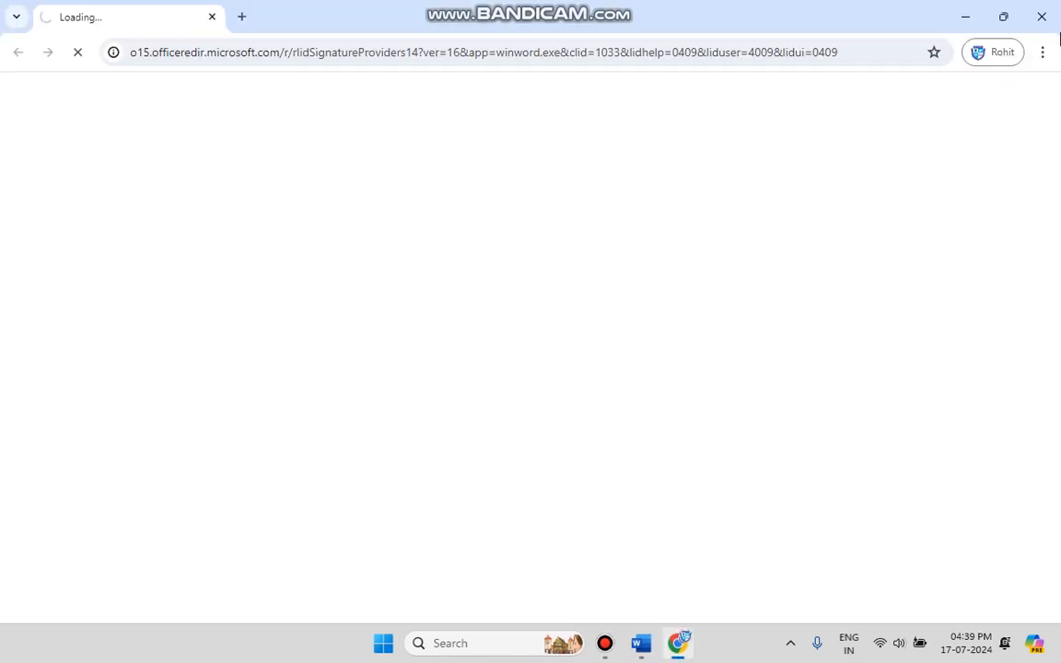
{"action": "left_click", "coordinate": [1042, 15]}
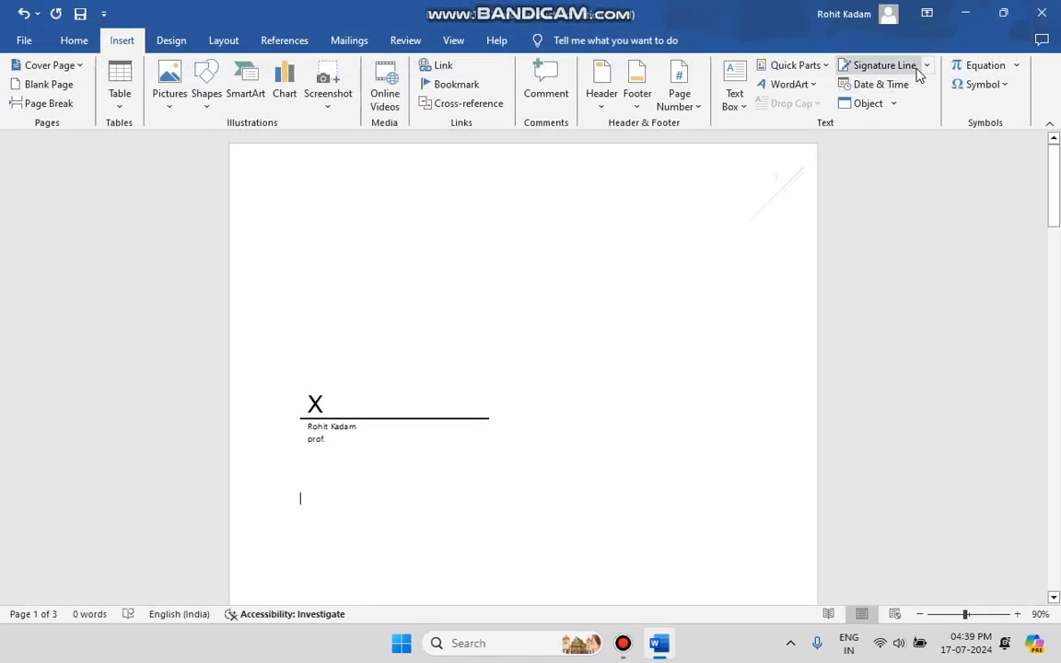
Step: Review the signature line choices and setup fields again without adding another signature line
{"action": "left_click", "coordinate": [912, 67]}
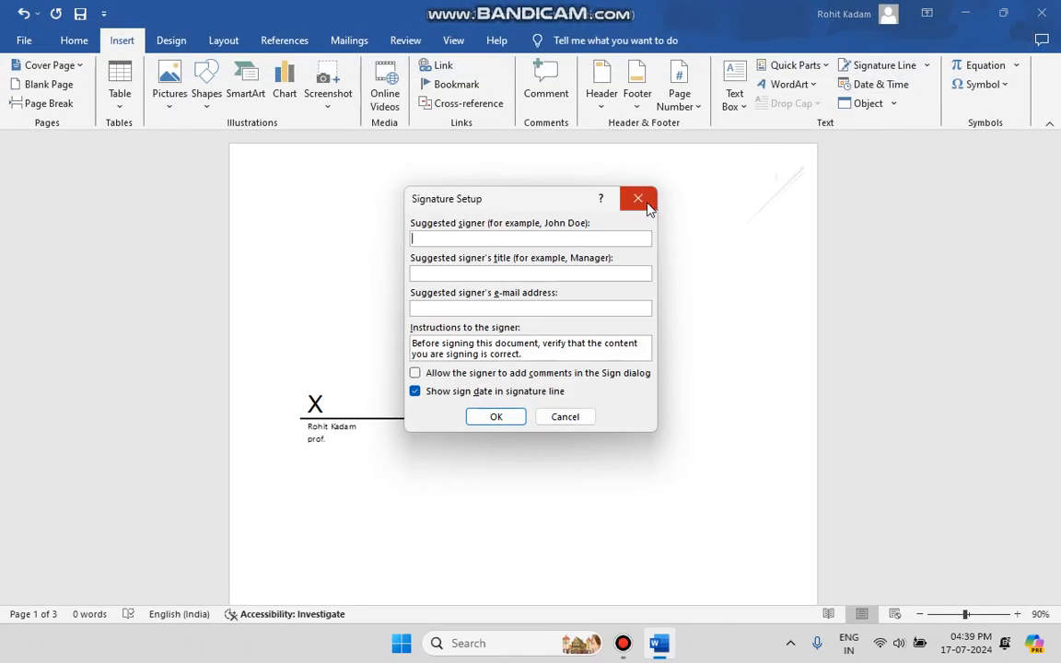
{"action": "left_click", "coordinate": [637, 199]}
{"action": "left_click", "coordinate": [927, 67]}
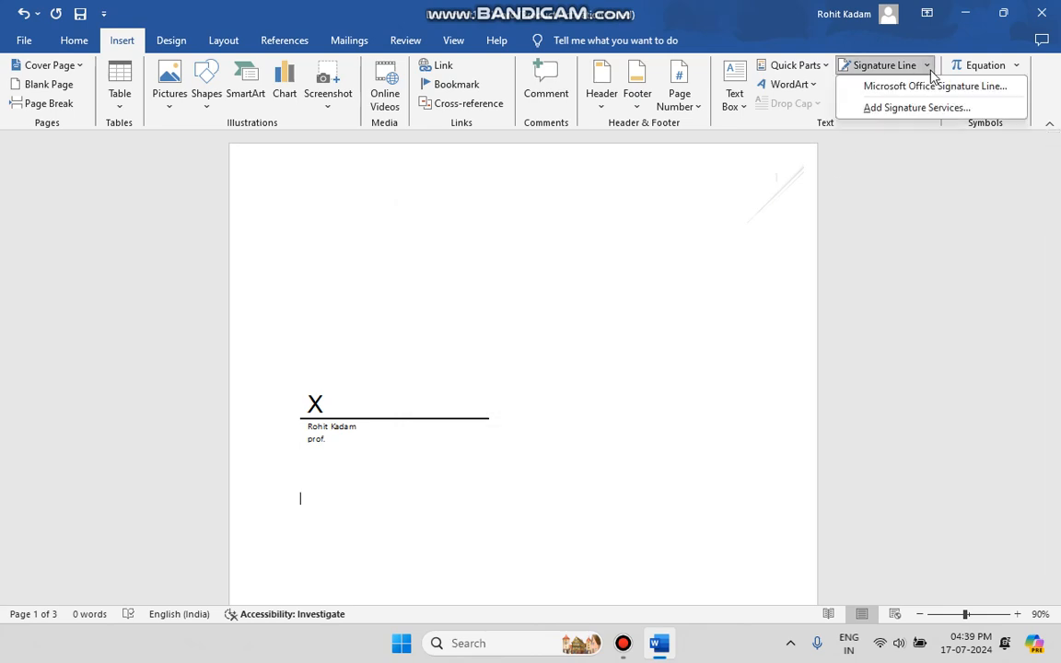
{"action": "left_click", "coordinate": [924, 86]}
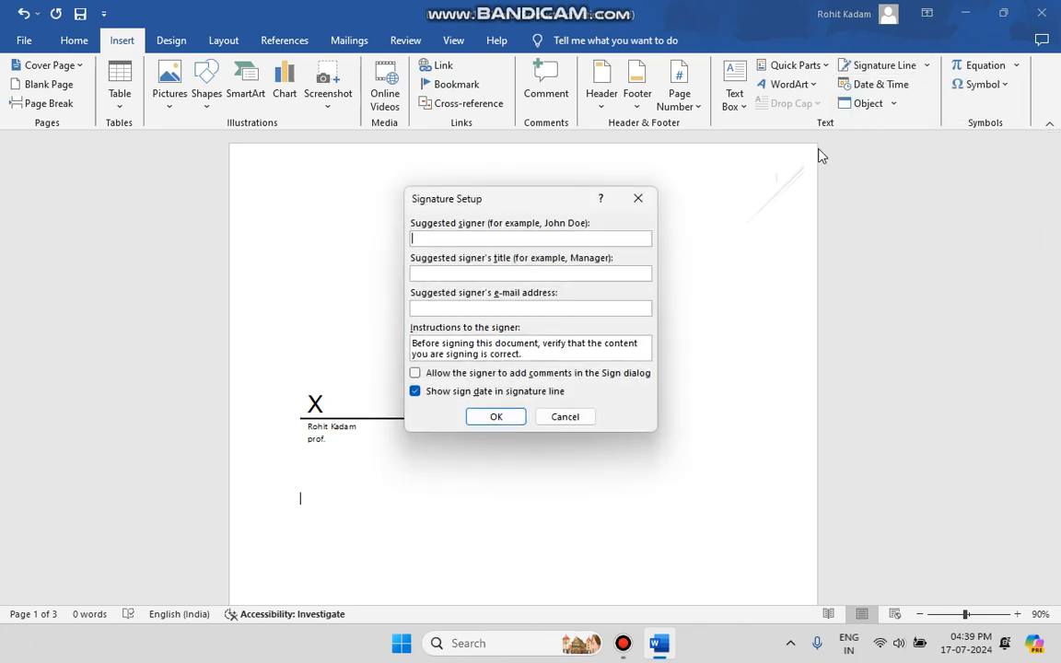
{"action": "left_click", "coordinate": [637, 200]}
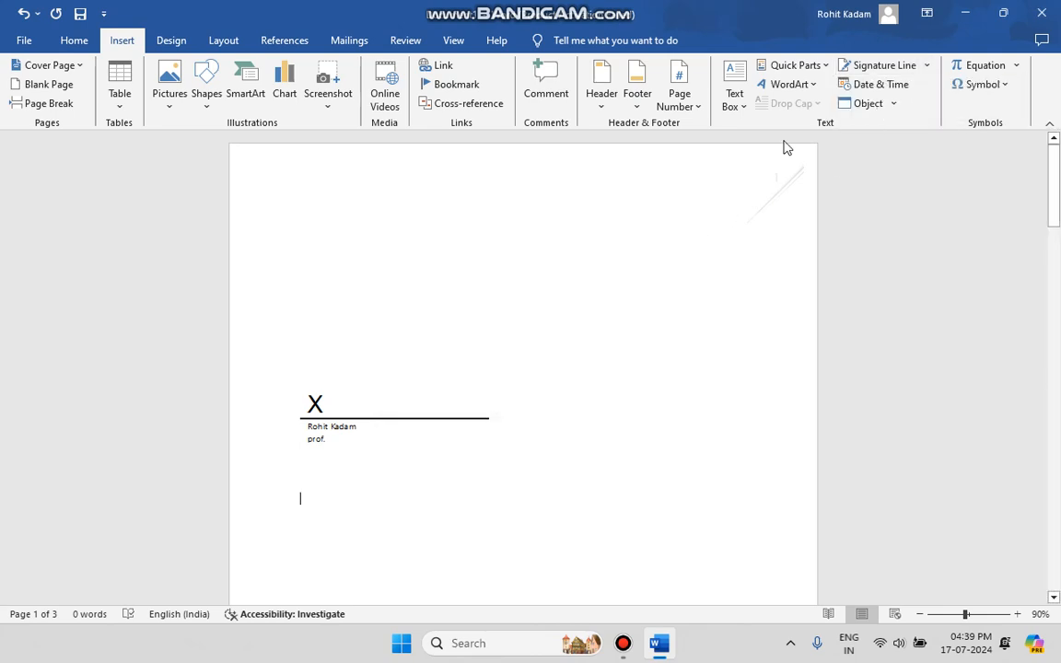
{"action": "left_click", "coordinate": [887, 68]}
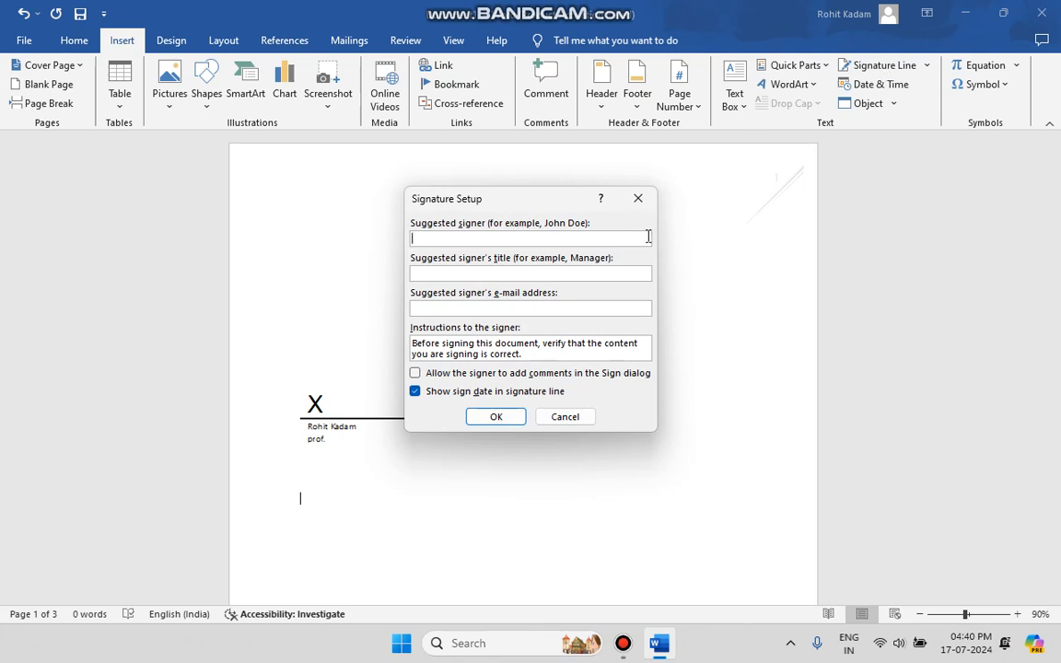
{"action": "left_click", "coordinate": [637, 199]}
Step: Insert the current time below the signature line in the 12-hour format with seconds, like 4:40:06 PM
{"action": "left_click", "coordinate": [900, 85]}
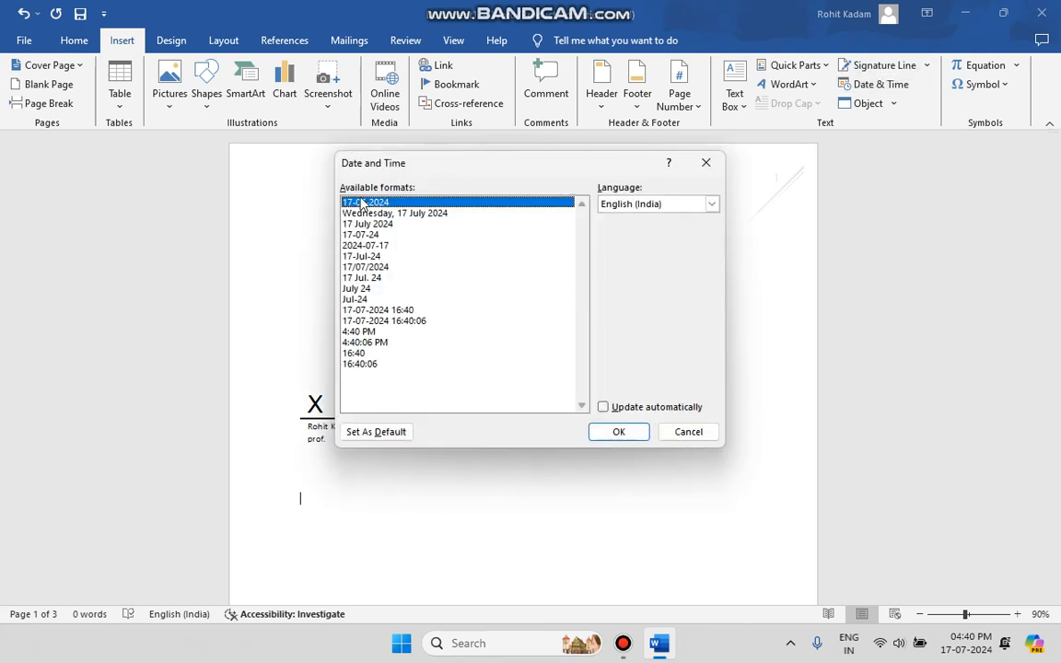
{"action": "left_click", "coordinate": [396, 321]}
{"action": "left_click", "coordinate": [384, 343]}
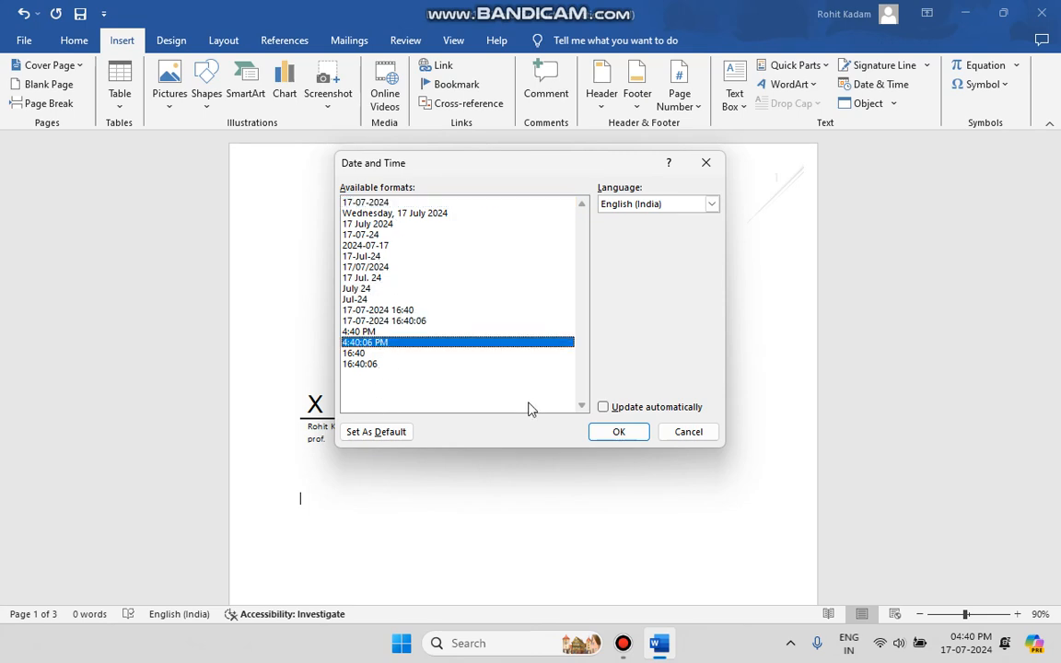
{"action": "left_click", "coordinate": [617, 432]}
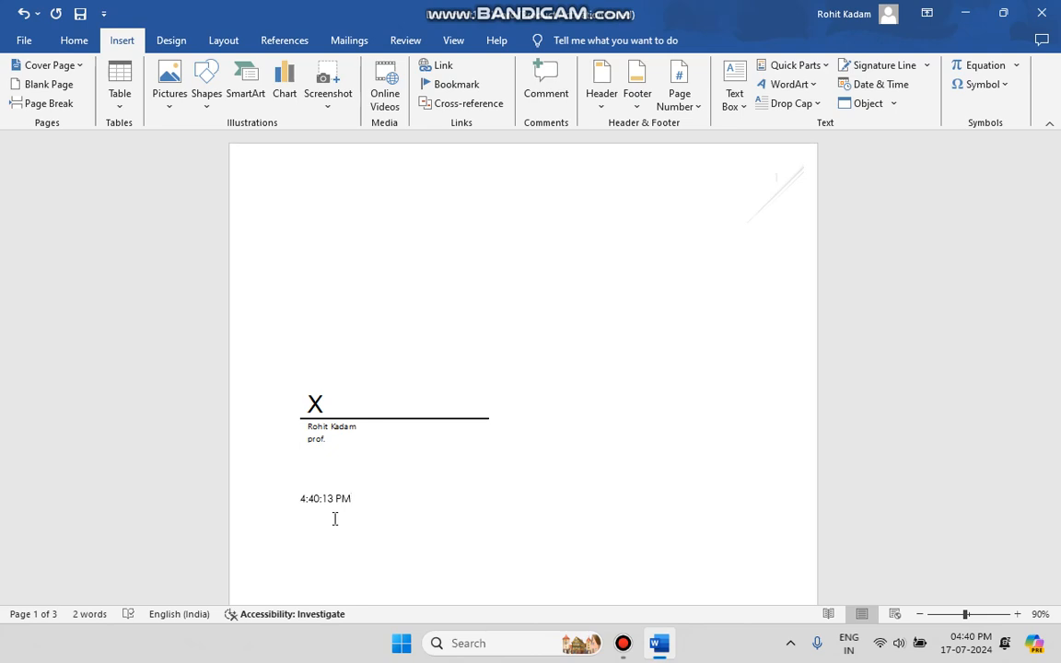
{"action": "left_click", "coordinate": [883, 86]}
{"action": "left_click", "coordinate": [386, 321]}
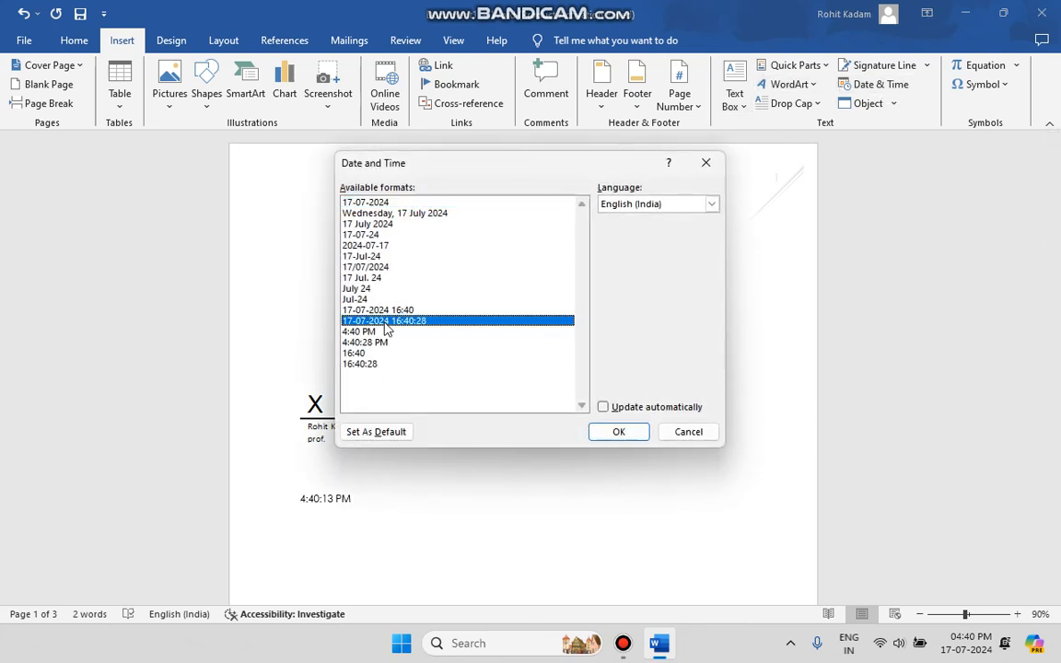
{"action": "left_click", "coordinate": [620, 432]}
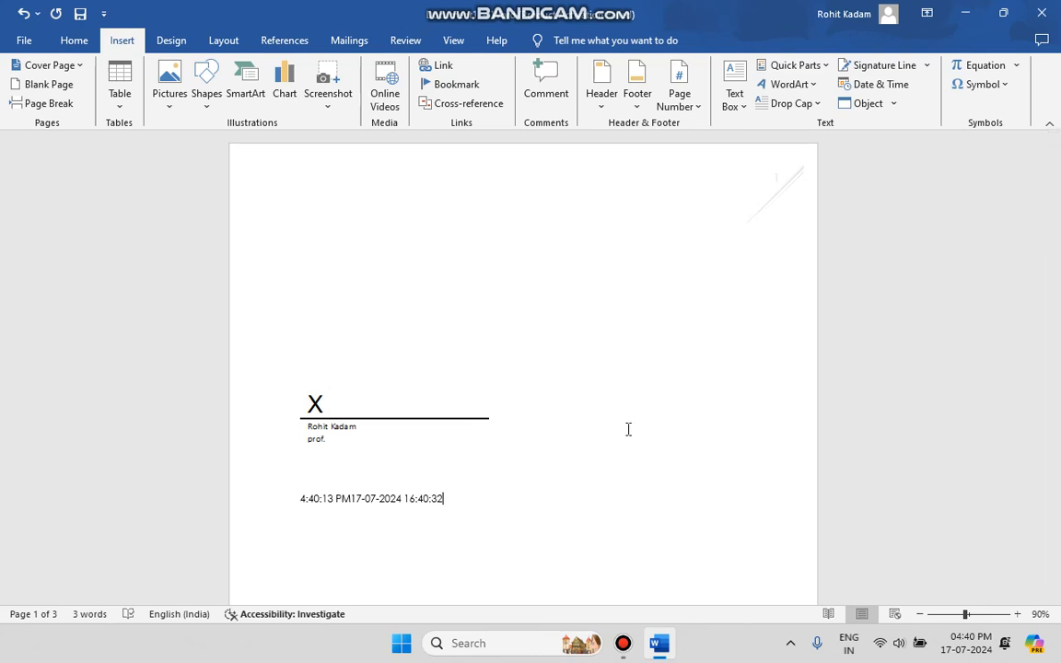
Step: Delete the signature line and the date and time text, along with the blank lines above, from page 1
{"action": "left_click", "coordinate": [893, 104]}
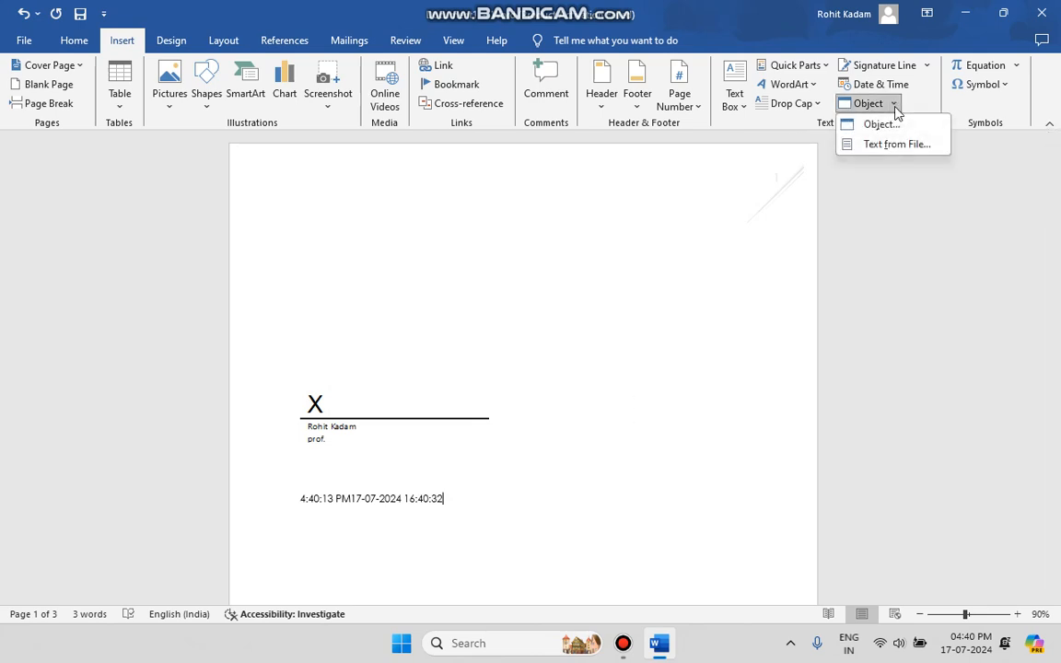
{"action": "left_click", "coordinate": [474, 448]}
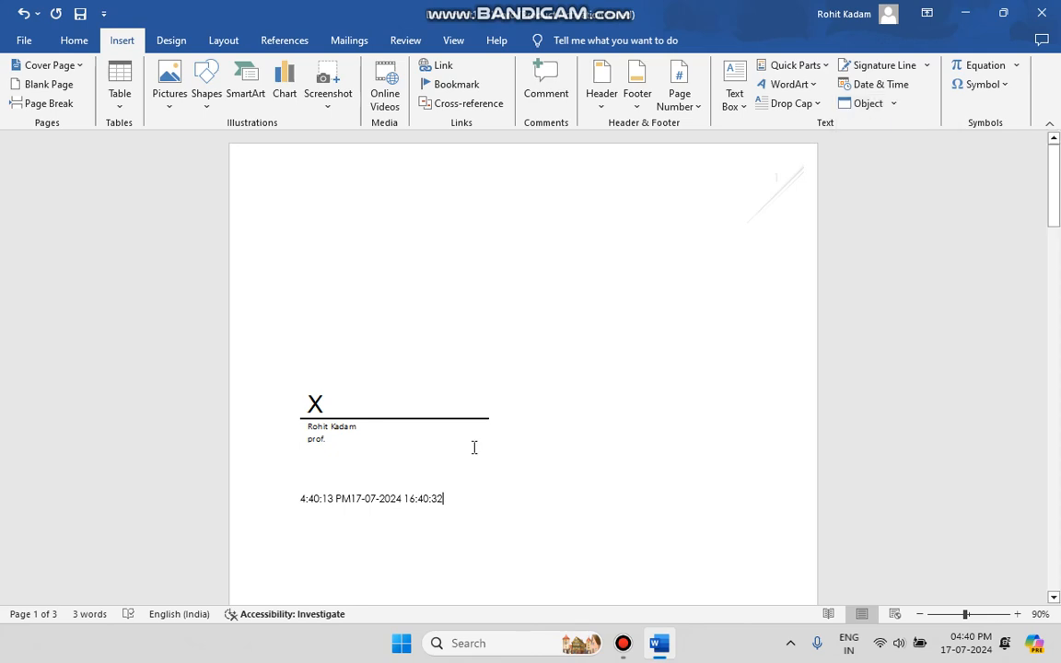
{"action": "left_click", "coordinate": [265, 377]}
{"action": "key", "text": "Delete"}
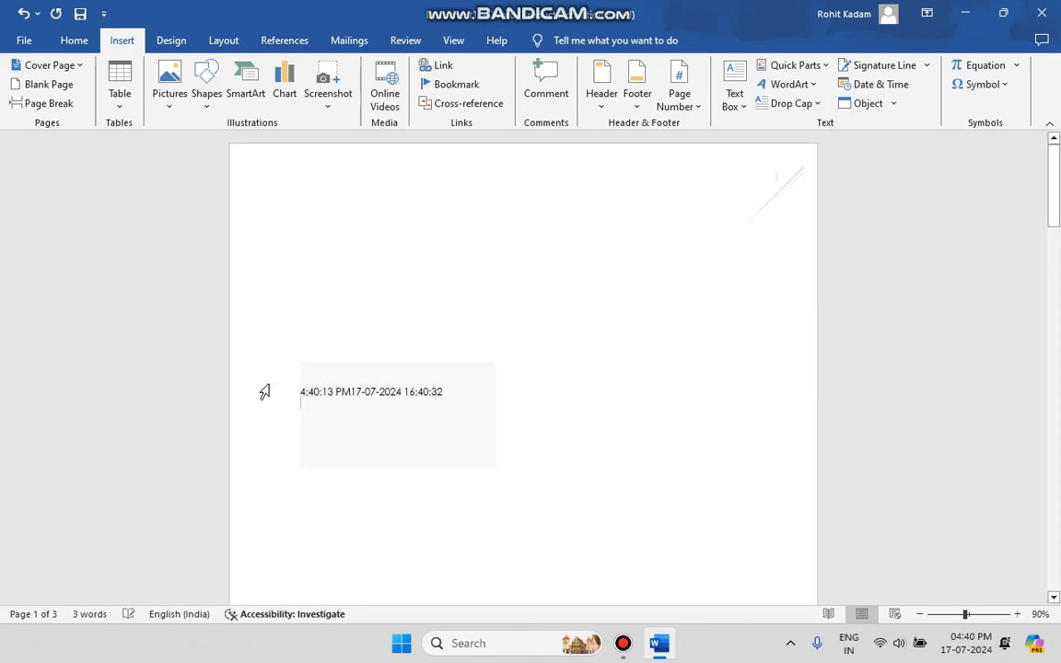
{"action": "left_click_drag", "start_coordinate": [461, 411], "coordinate": [235, 355]}
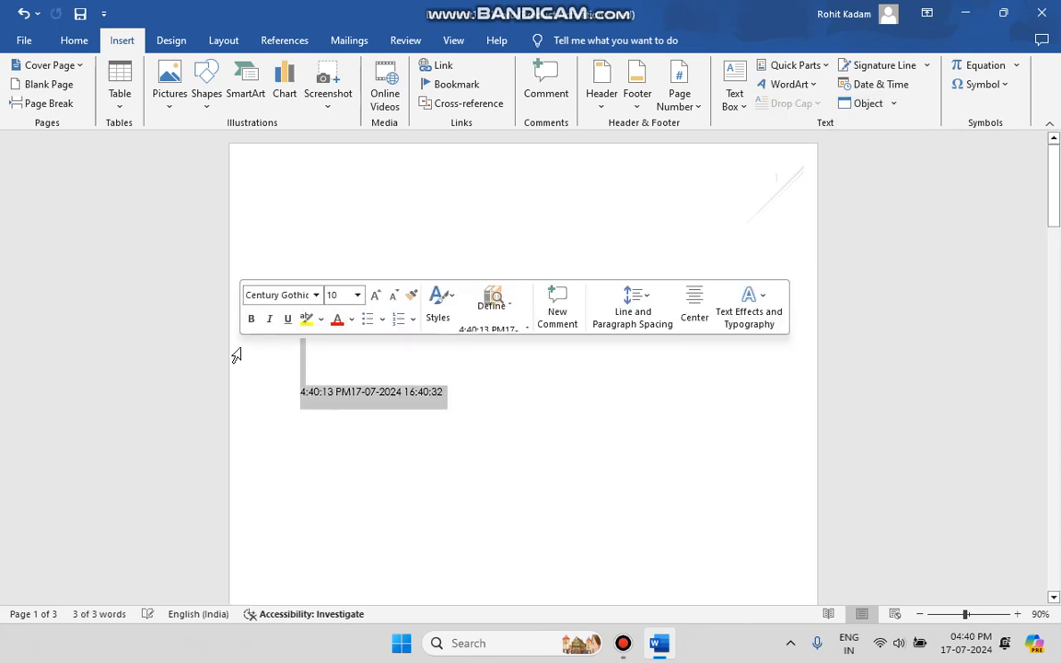
{"action": "key", "text": "Delete"}
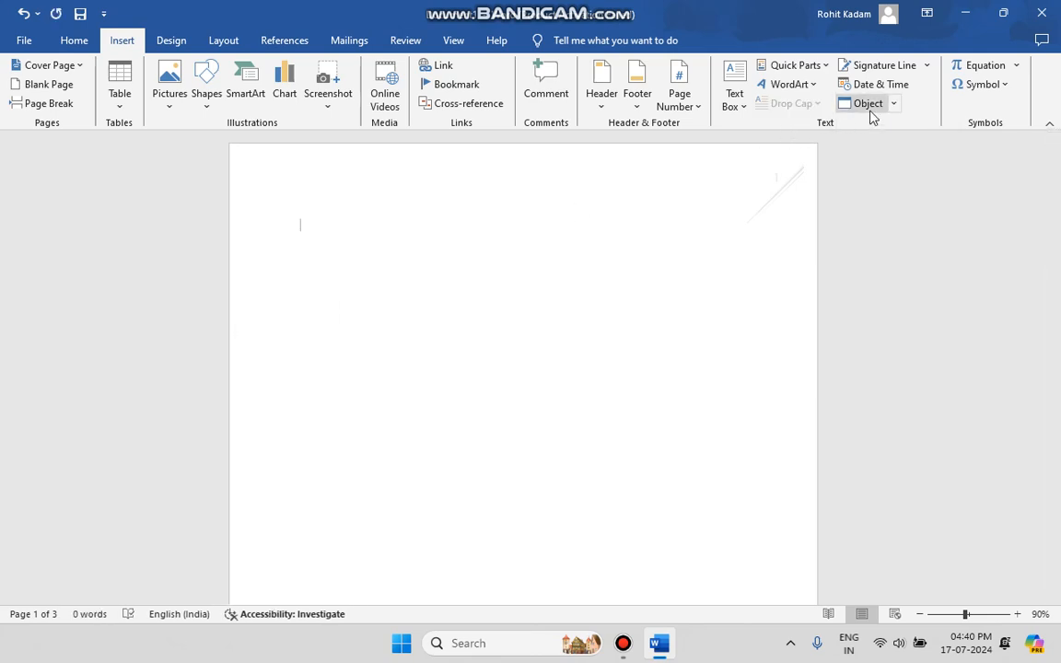
Step: Insert Car.jpg from the Downloads folder on page 1 as an object linked to its file, not displayed as an icon
{"action": "left_click", "coordinate": [894, 104]}
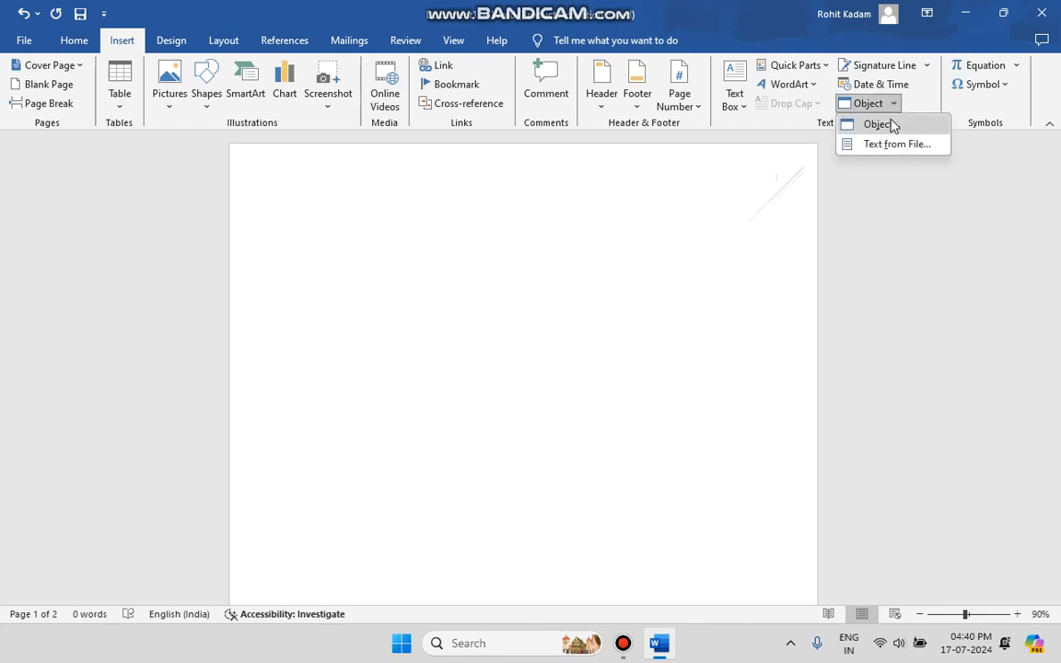
{"action": "left_click", "coordinate": [879, 124]}
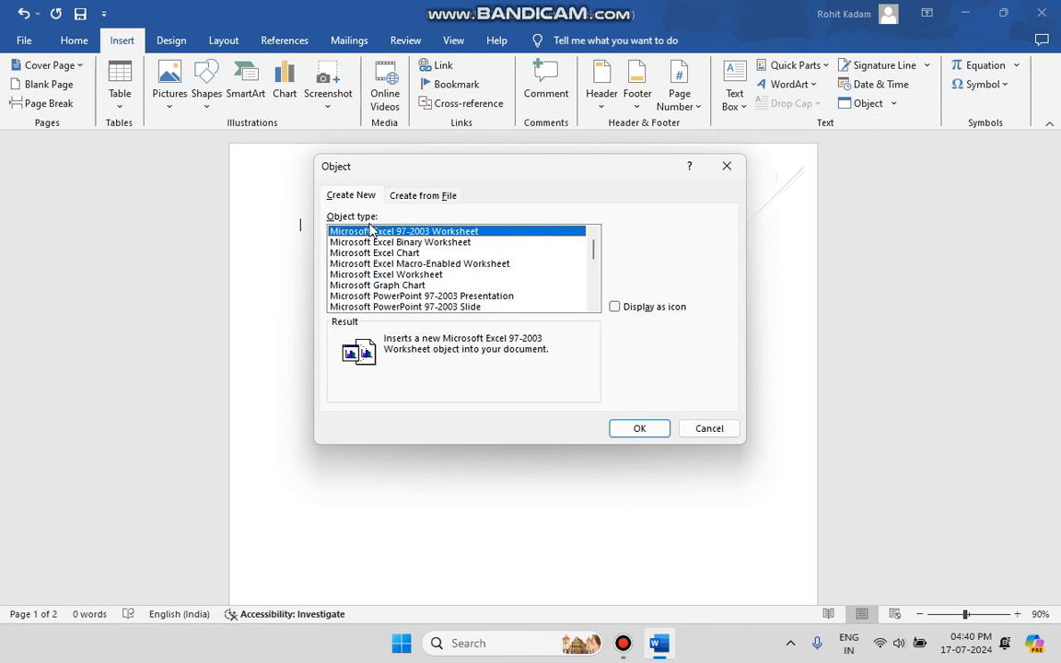
{"action": "left_click", "coordinate": [440, 202]}
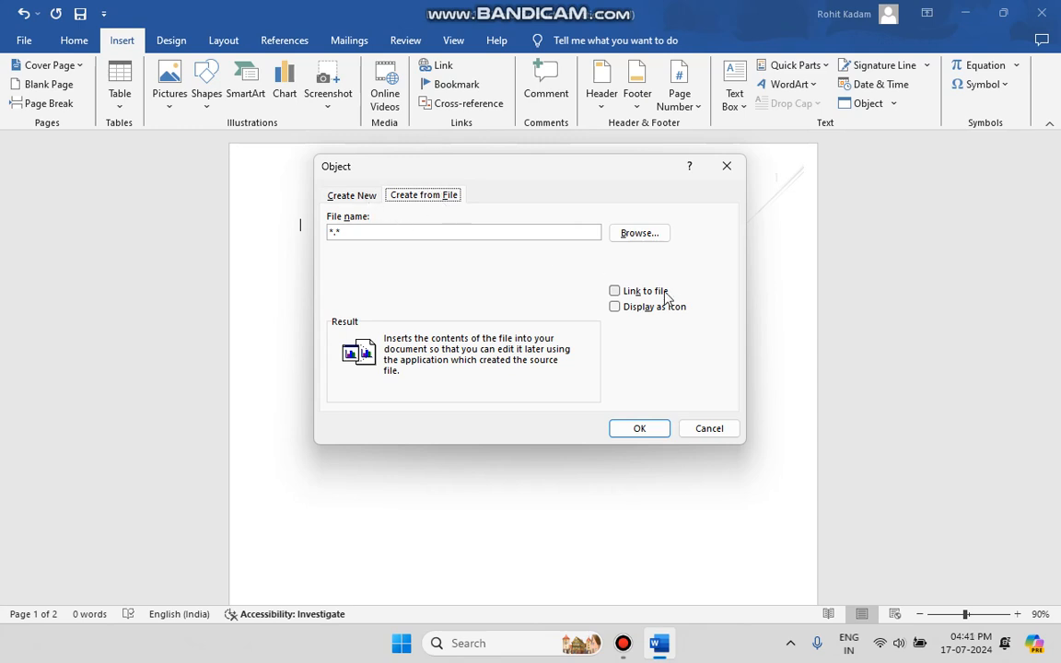
{"action": "left_click", "coordinate": [648, 239]}
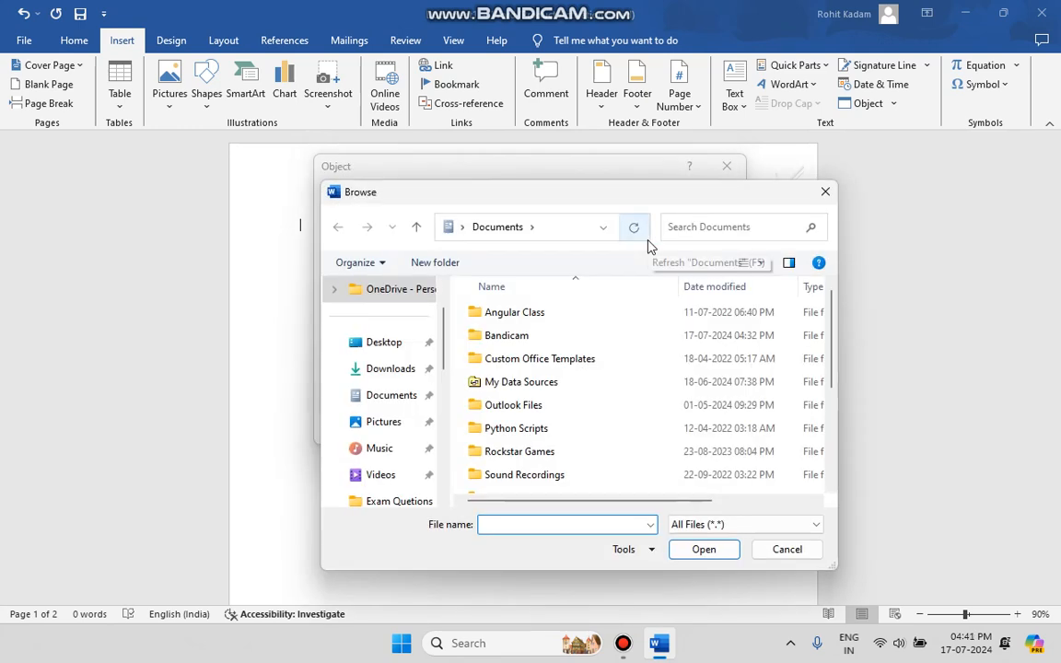
{"action": "left_click", "coordinate": [390, 370]}
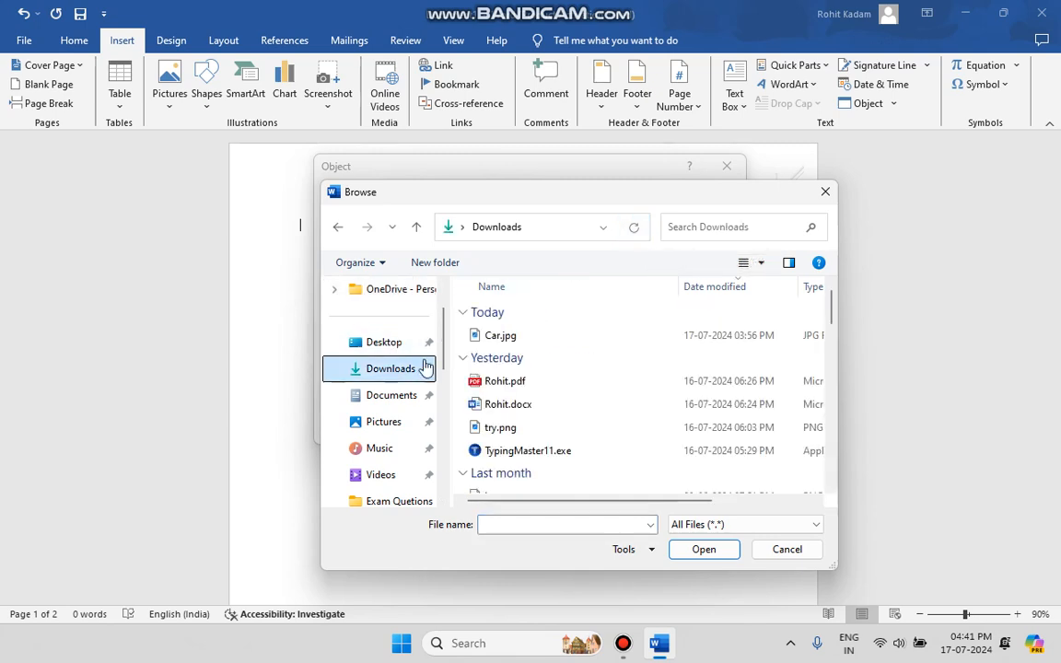
{"action": "left_click", "coordinate": [514, 338]}
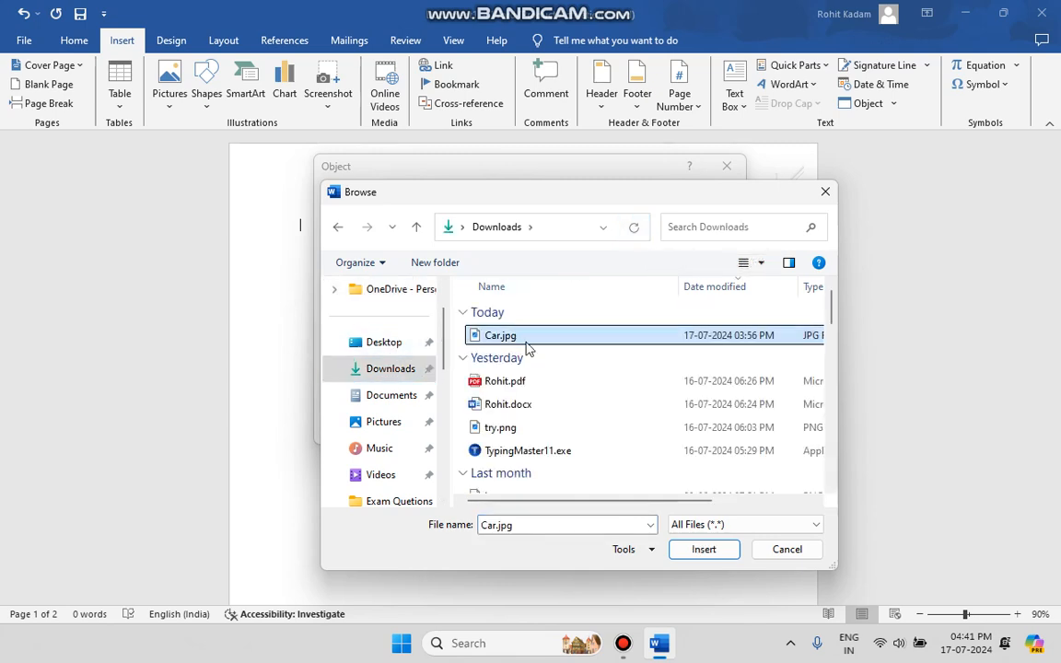
{"action": "left_click", "coordinate": [685, 551]}
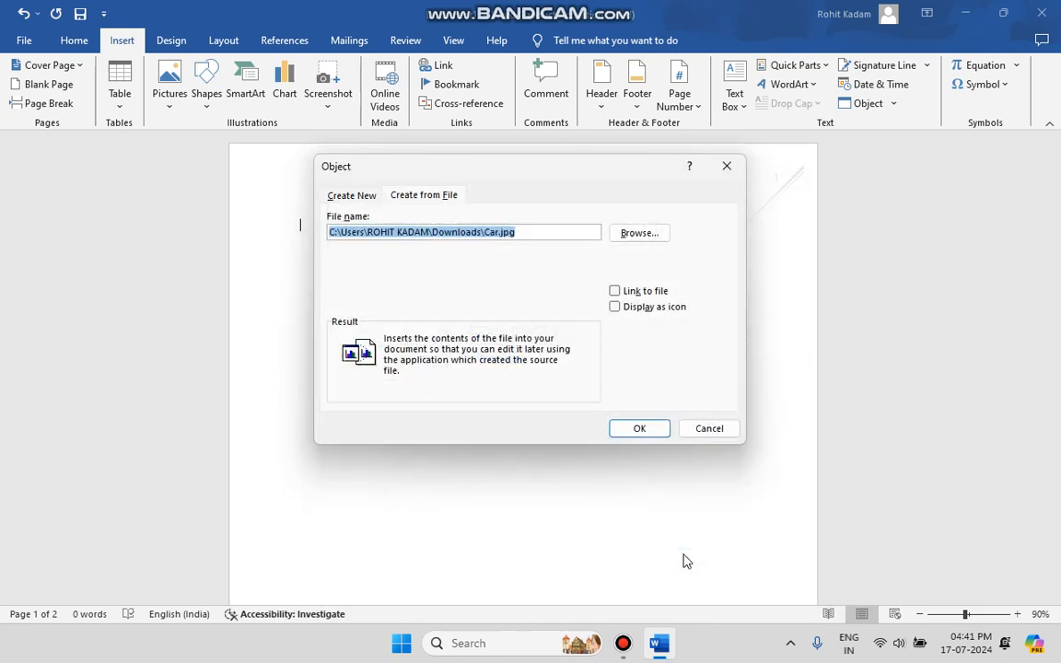
{"action": "left_click", "coordinate": [659, 309]}
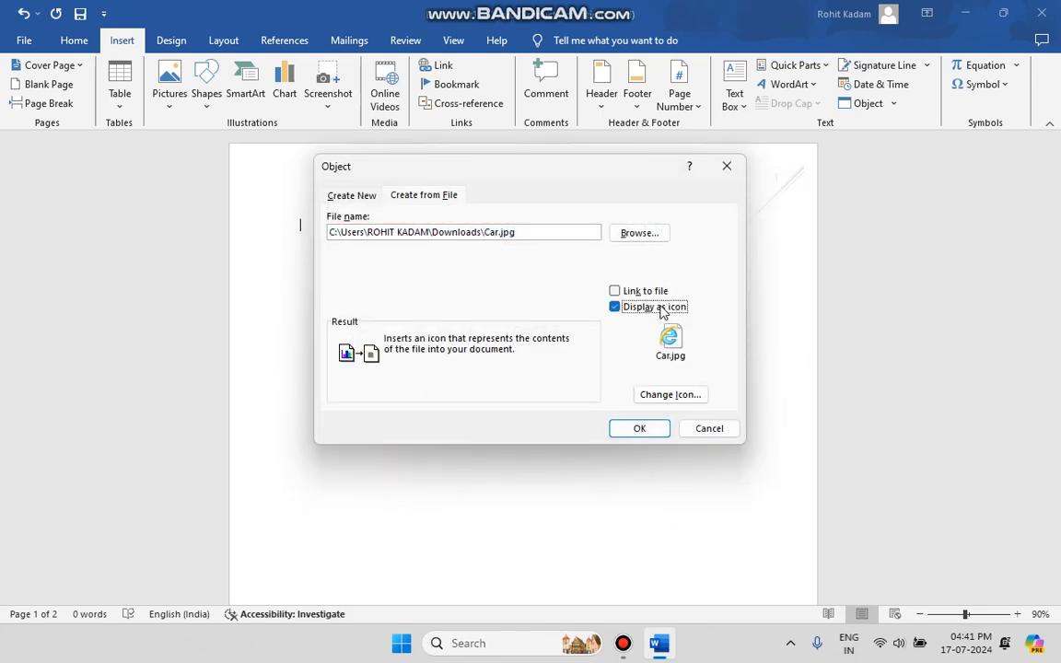
{"action": "left_click", "coordinate": [615, 292]}
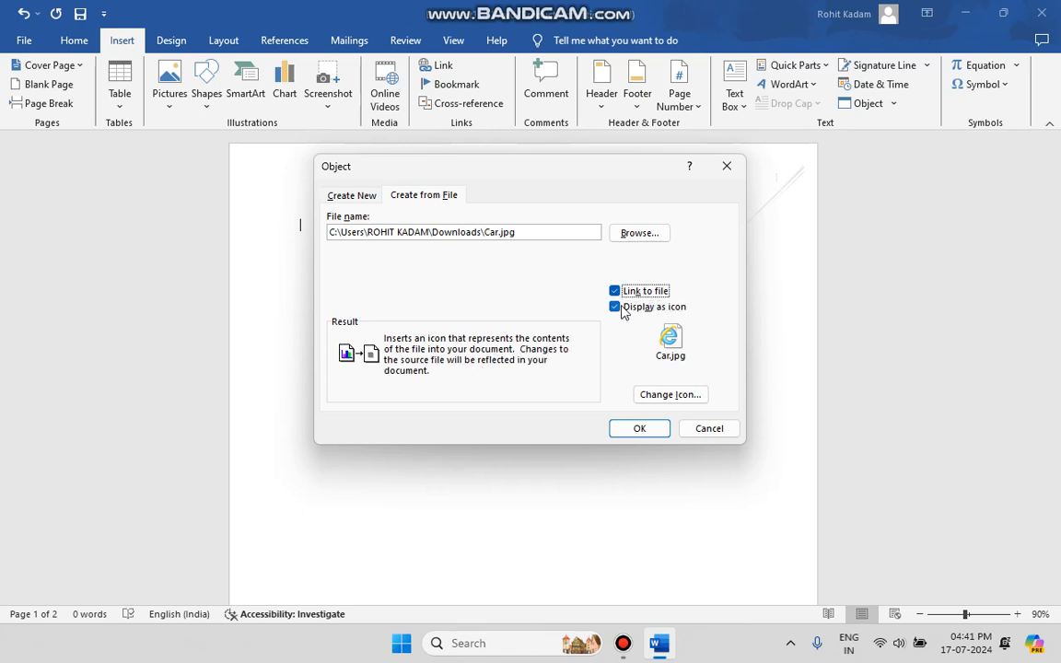
{"action": "left_click", "coordinate": [621, 307]}
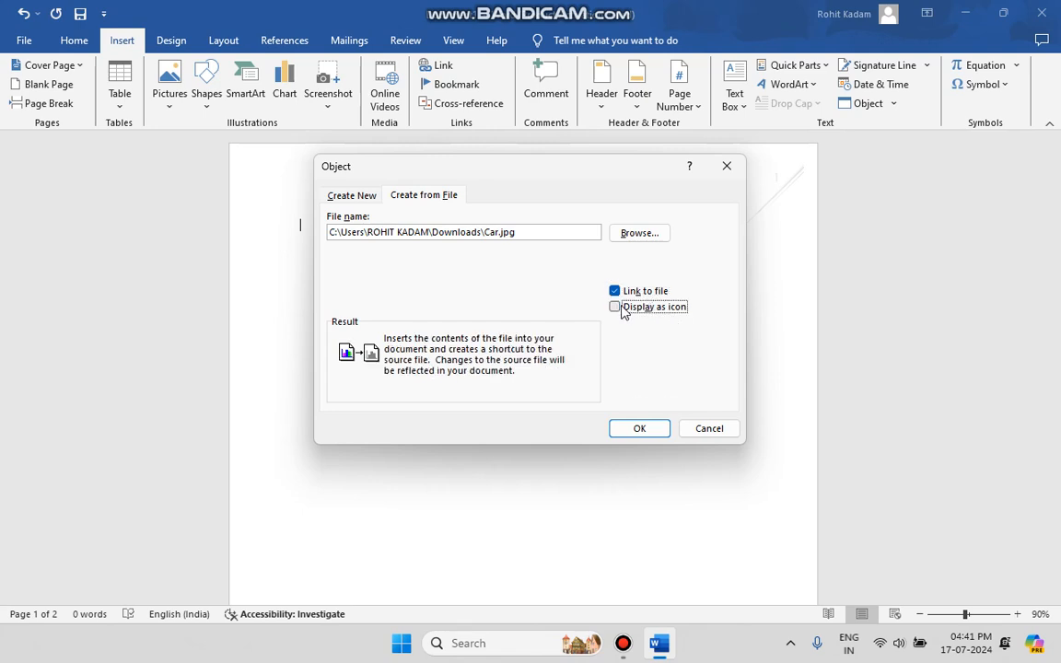
{"action": "left_click", "coordinate": [644, 431]}
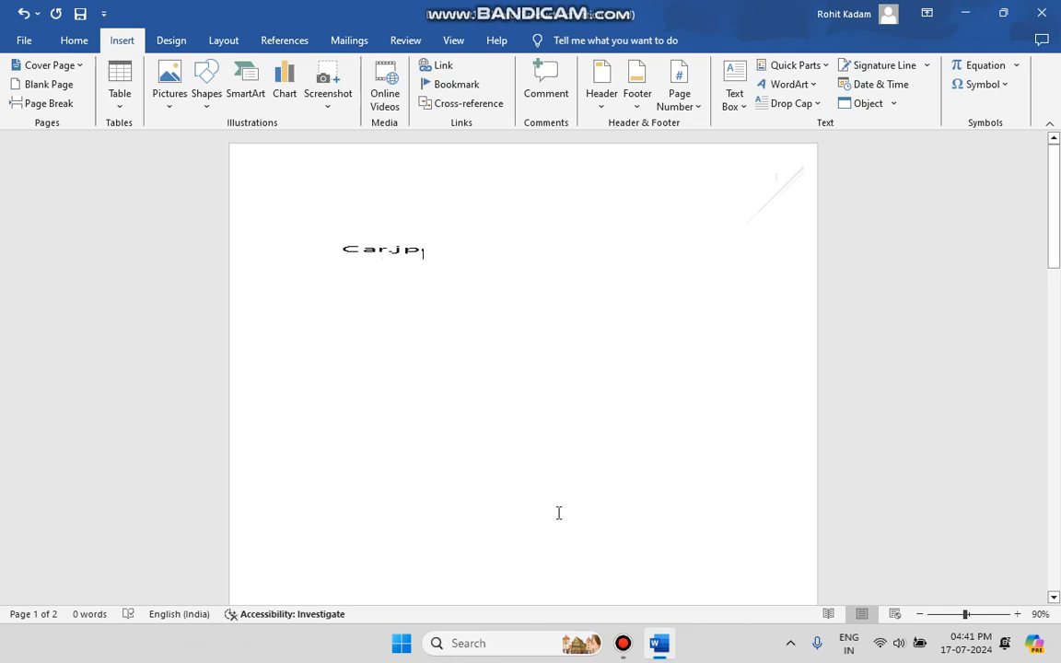
Step: Open the inserted Car.jpg object to view its picture, close the viewer and delete the object from the page
{"action": "left_click", "coordinate": [395, 246]}
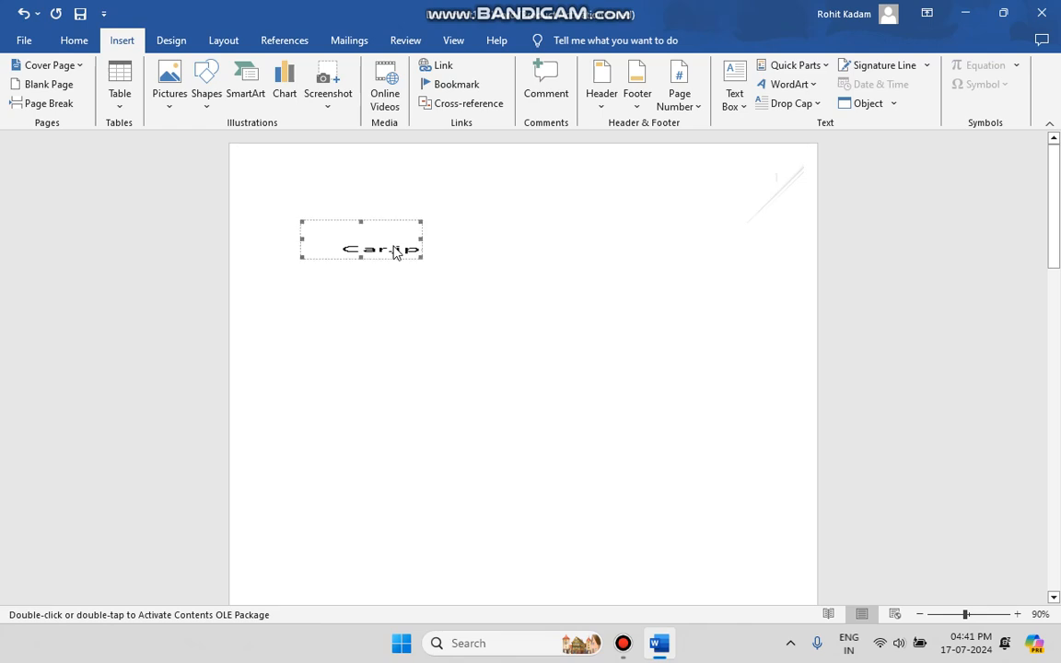
{"action": "double_click", "coordinate": [395, 246]}
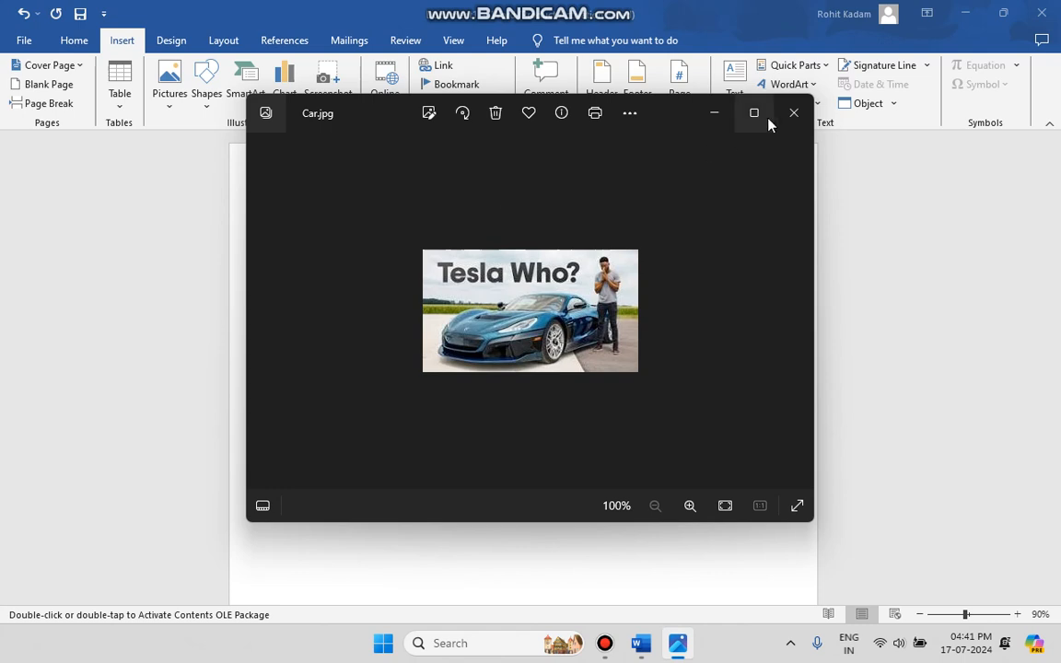
{"action": "left_click", "coordinate": [790, 112]}
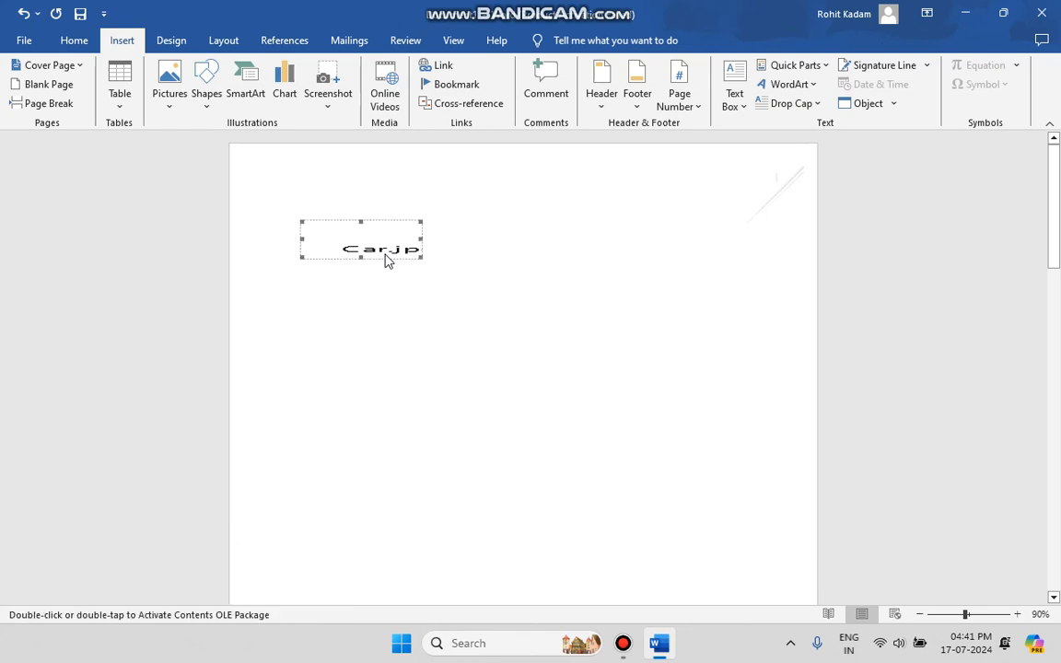
{"action": "key", "text": "Delete"}
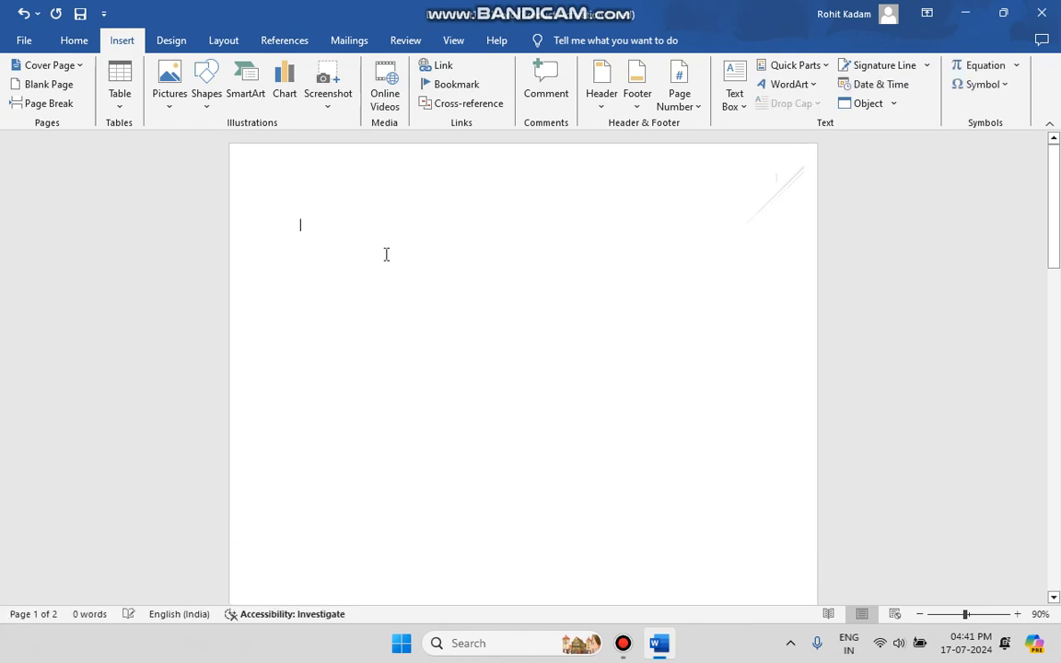
Step: Insert the text of the Campus Management System document from the Downloads folder, and undo the insertion
{"action": "left_click", "coordinate": [892, 104]}
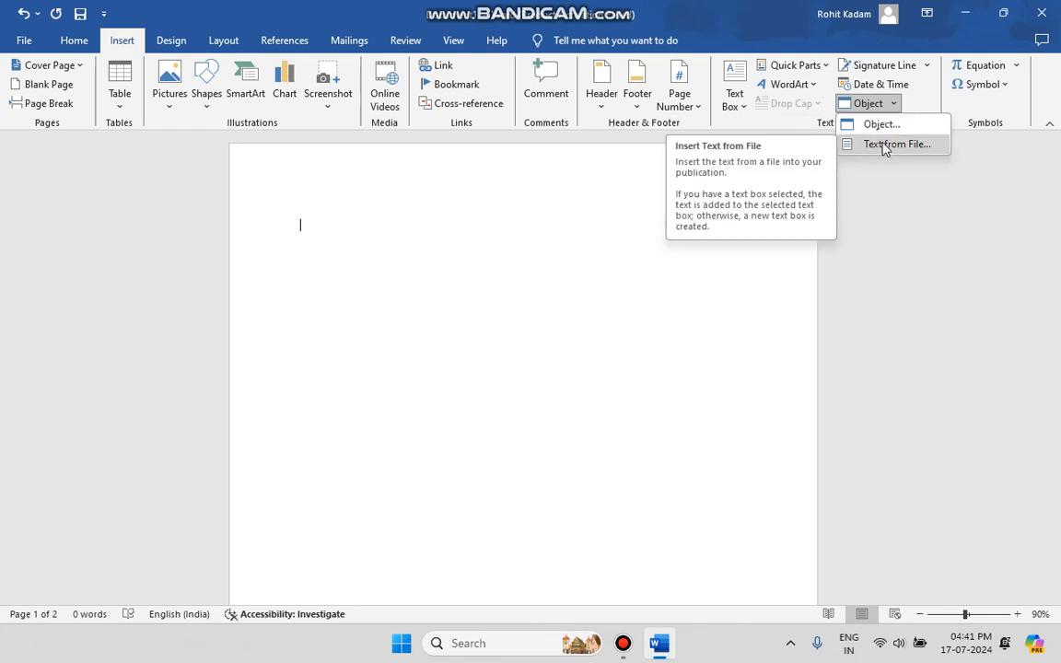
{"action": "left_click", "coordinate": [884, 145]}
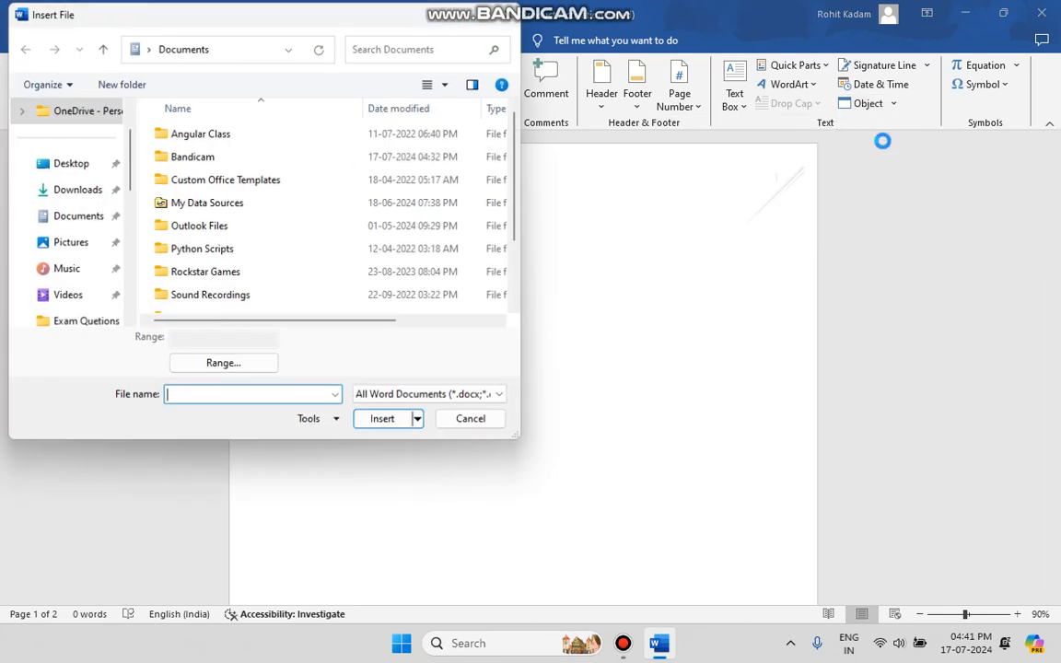
{"action": "left_click", "coordinate": [92, 191]}
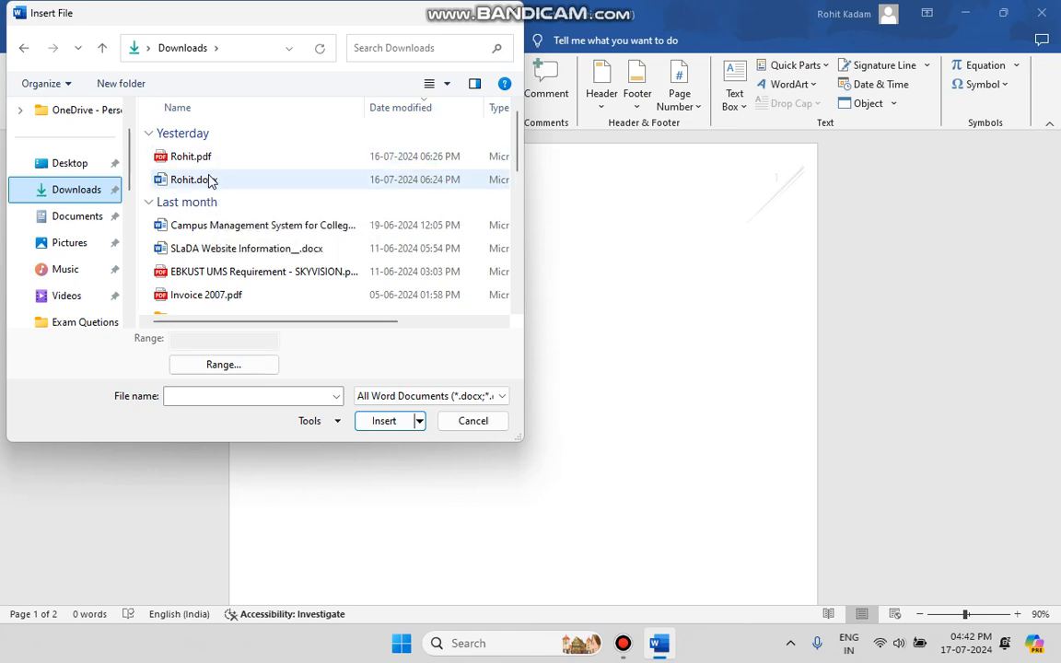
{"action": "left_click", "coordinate": [235, 230]}
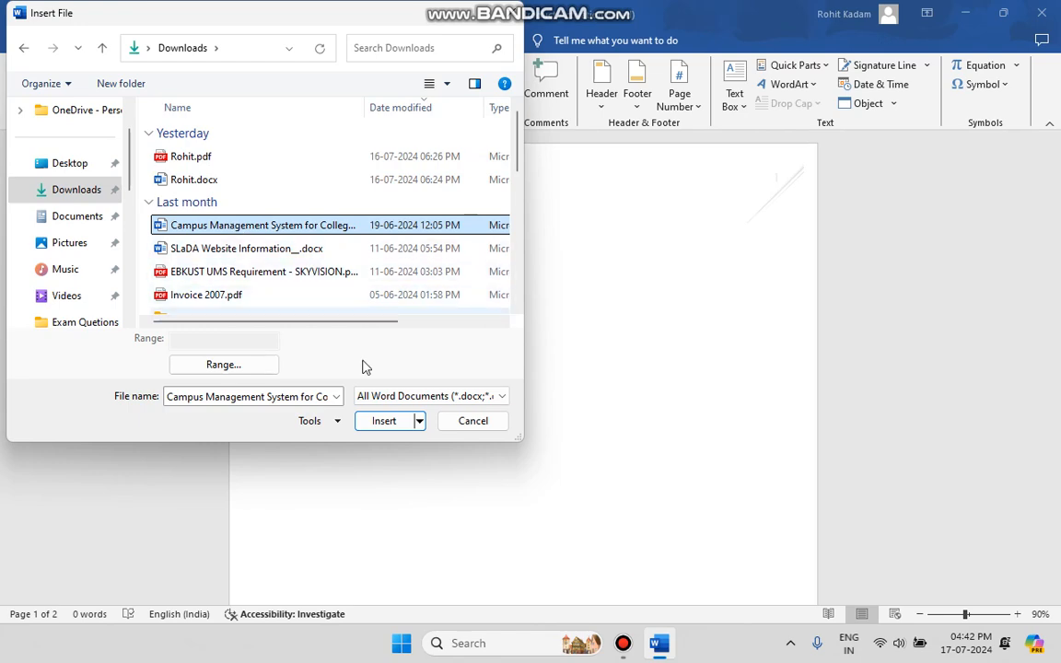
{"action": "left_click", "coordinate": [384, 421]}
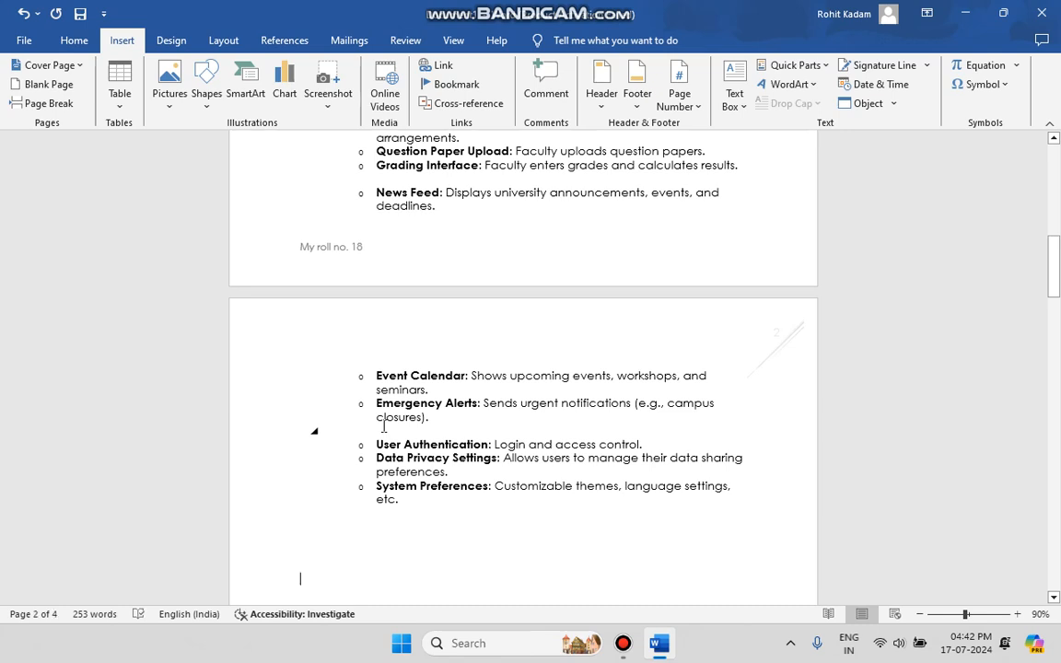
{"action": "key", "text": "ctrl+z"}
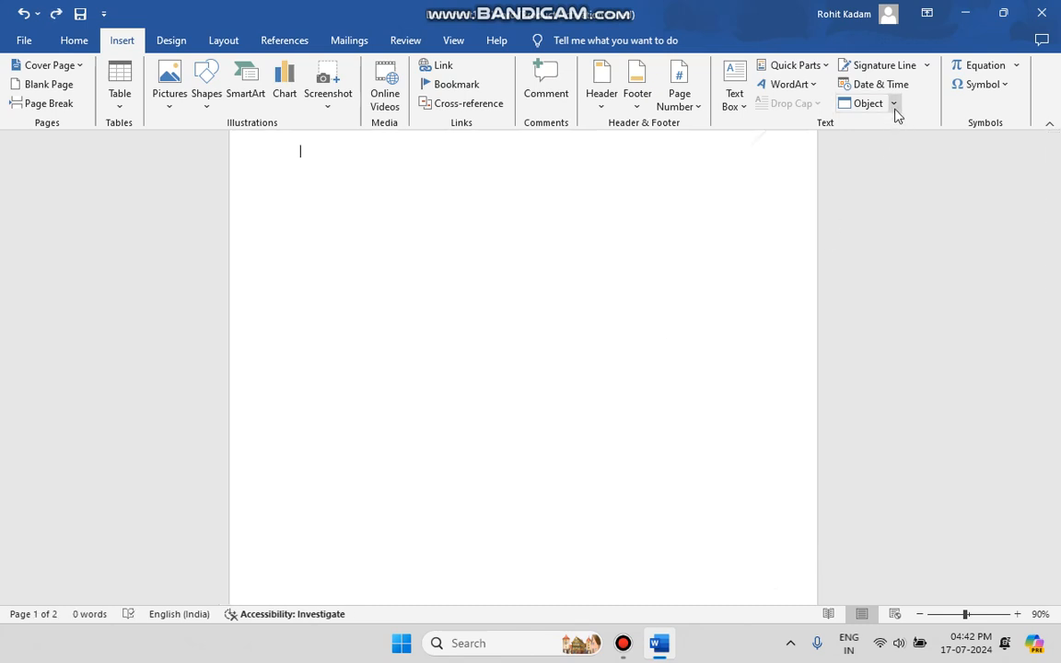
Step: Insert SLaDA Website Information__.docx from the Downloads folder as an unlinked object displayed as an icon, and select the icon
{"action": "left_click", "coordinate": [893, 106]}
{"action": "left_click", "coordinate": [879, 124]}
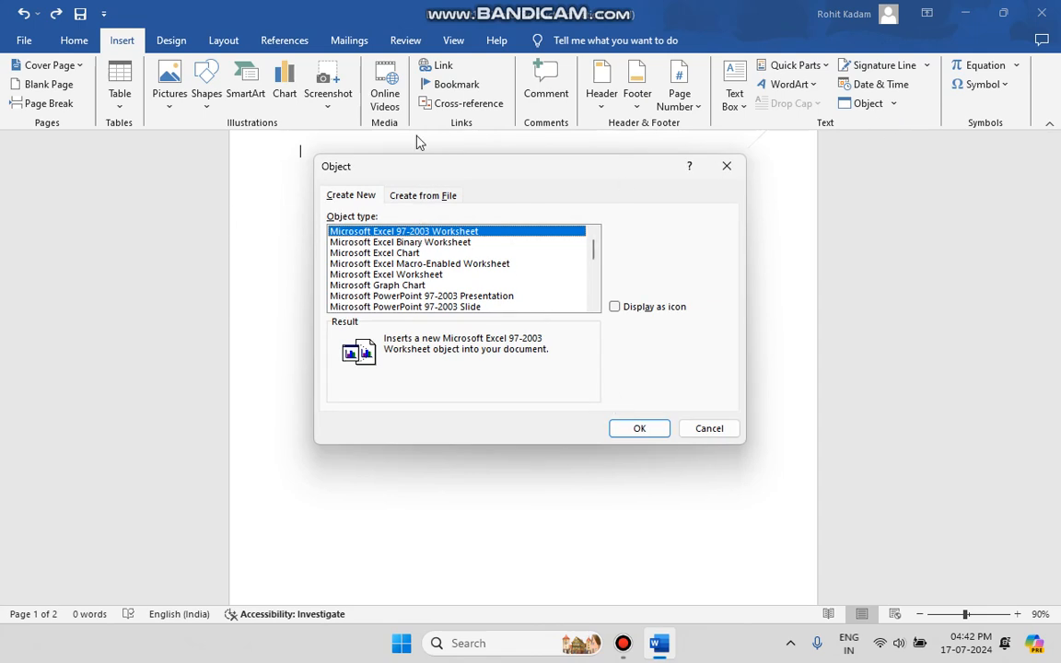
{"action": "left_click", "coordinate": [432, 199]}
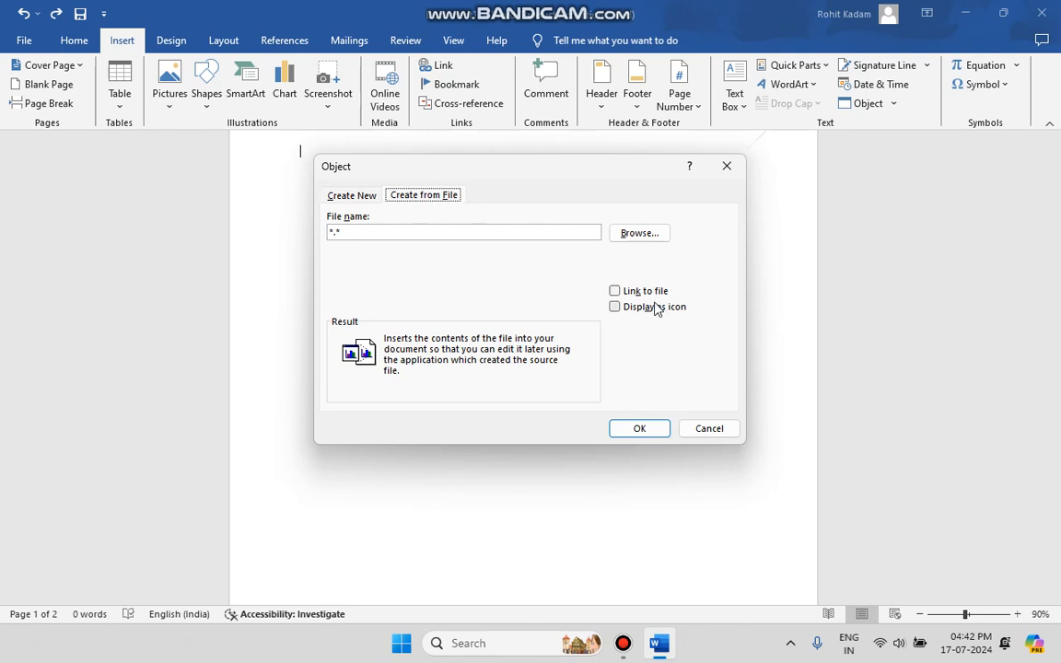
{"action": "left_click", "coordinate": [613, 313]}
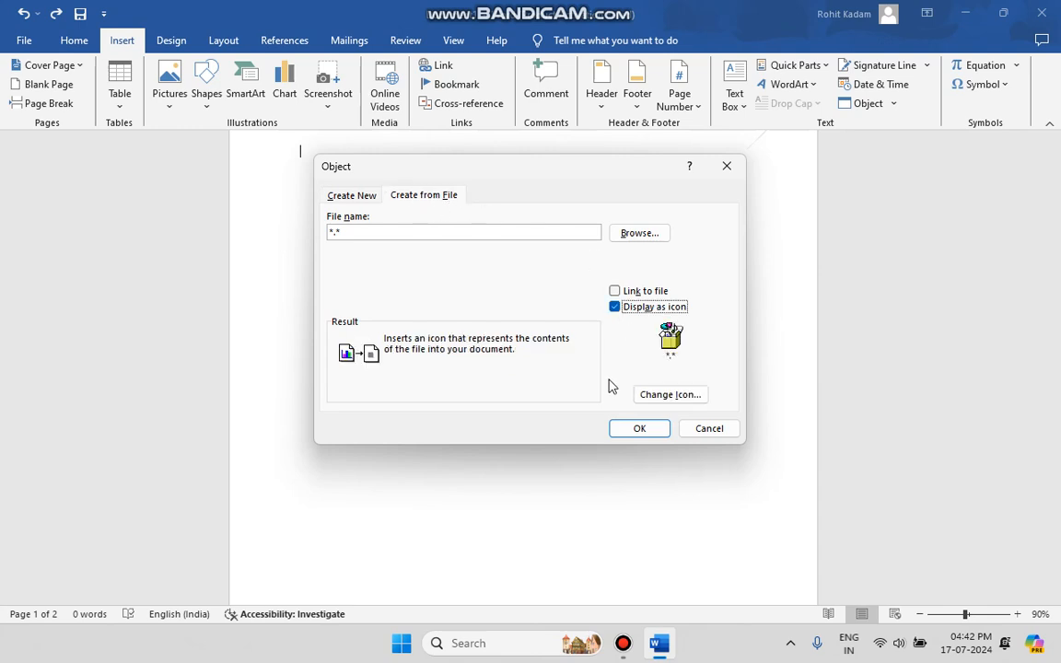
{"action": "left_click", "coordinate": [639, 233]}
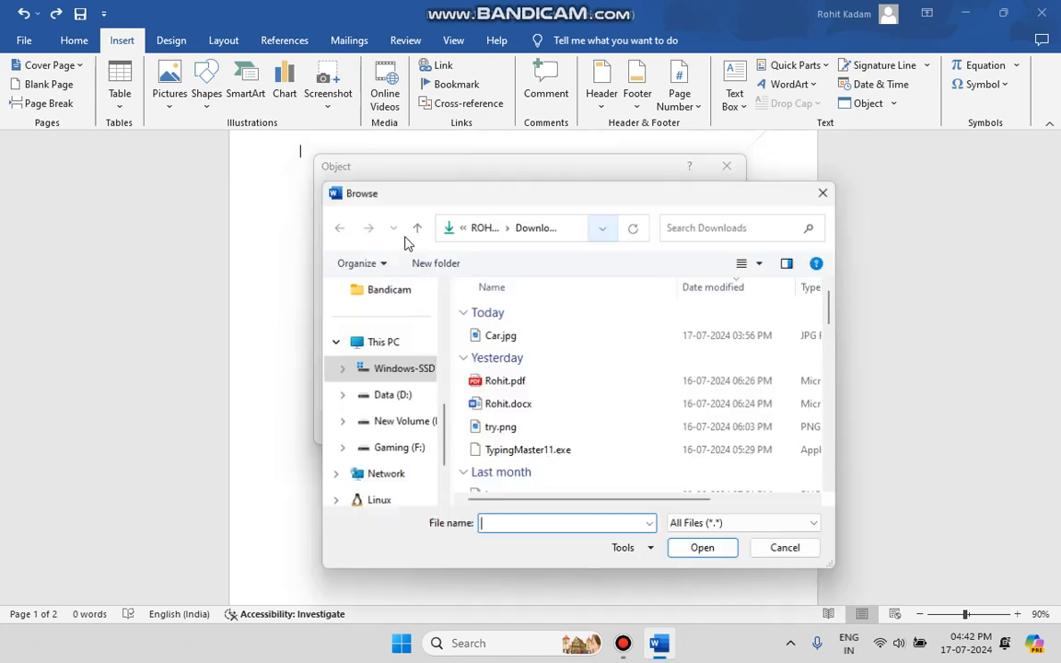
{"action": "scroll", "coordinate": [501, 418], "scroll_direction": "down", "scroll_amount": 2}
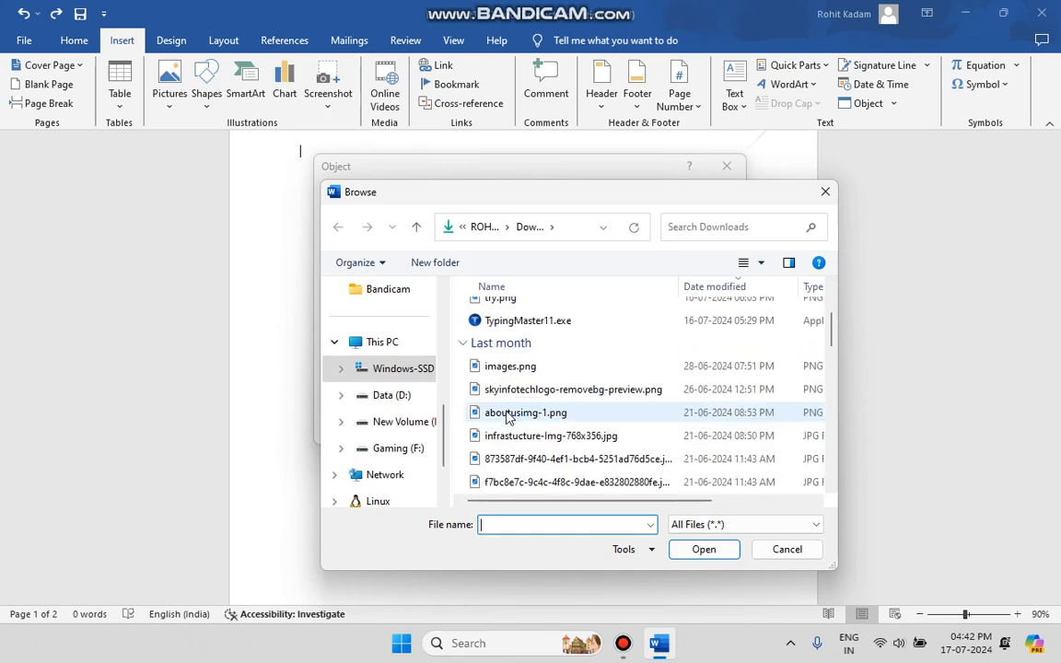
{"action": "scroll", "coordinate": [511, 414], "scroll_direction": "up", "scroll_amount": 1}
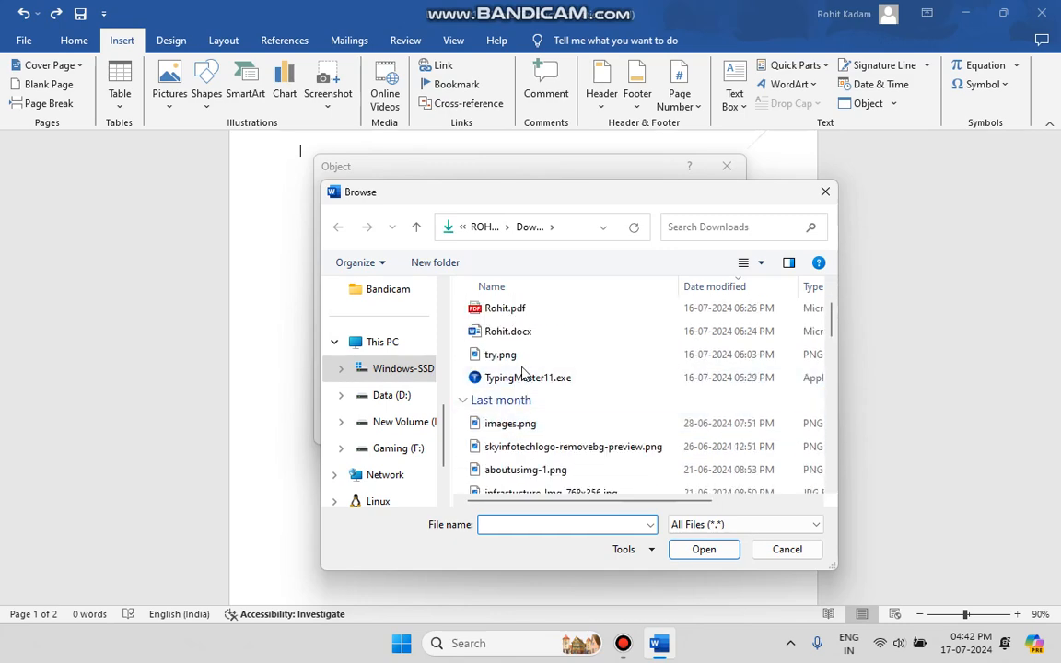
{"action": "scroll", "coordinate": [526, 391], "scroll_direction": "down", "scroll_amount": 4}
{"action": "scroll", "coordinate": [526, 391], "scroll_direction": "down", "scroll_amount": 1}
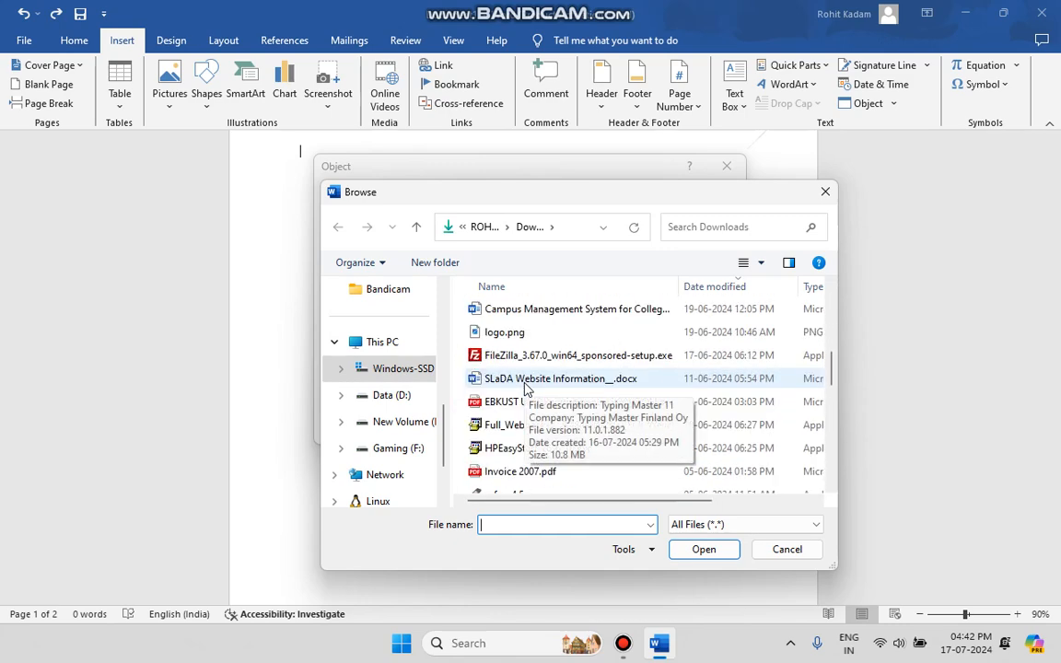
{"action": "left_click", "coordinate": [527, 379]}
{"action": "left_click", "coordinate": [687, 549]}
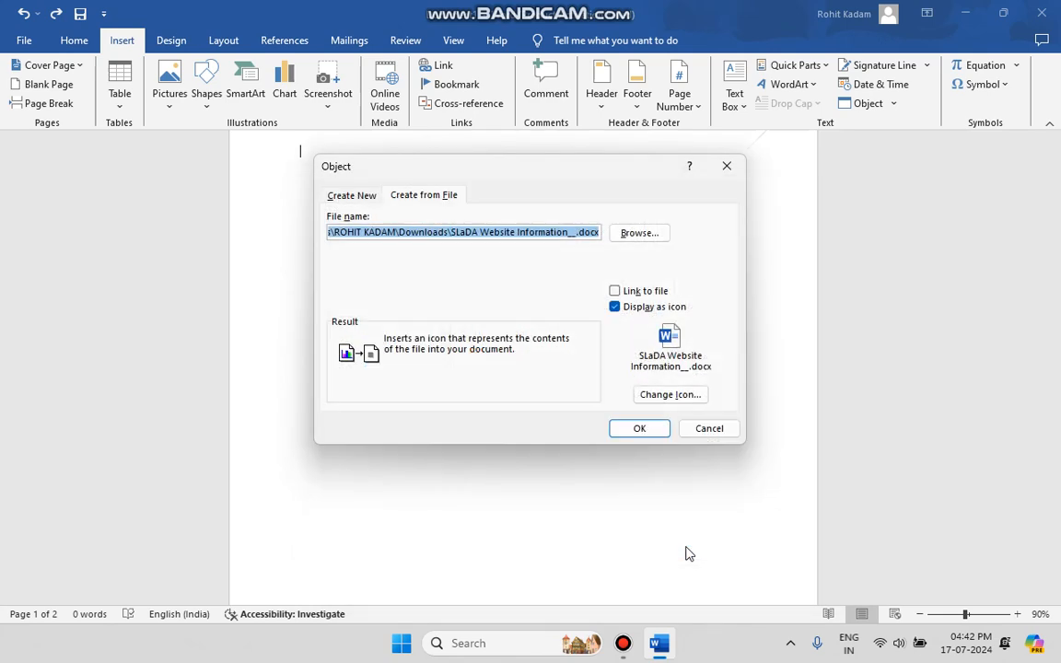
{"action": "left_click", "coordinate": [639, 428]}
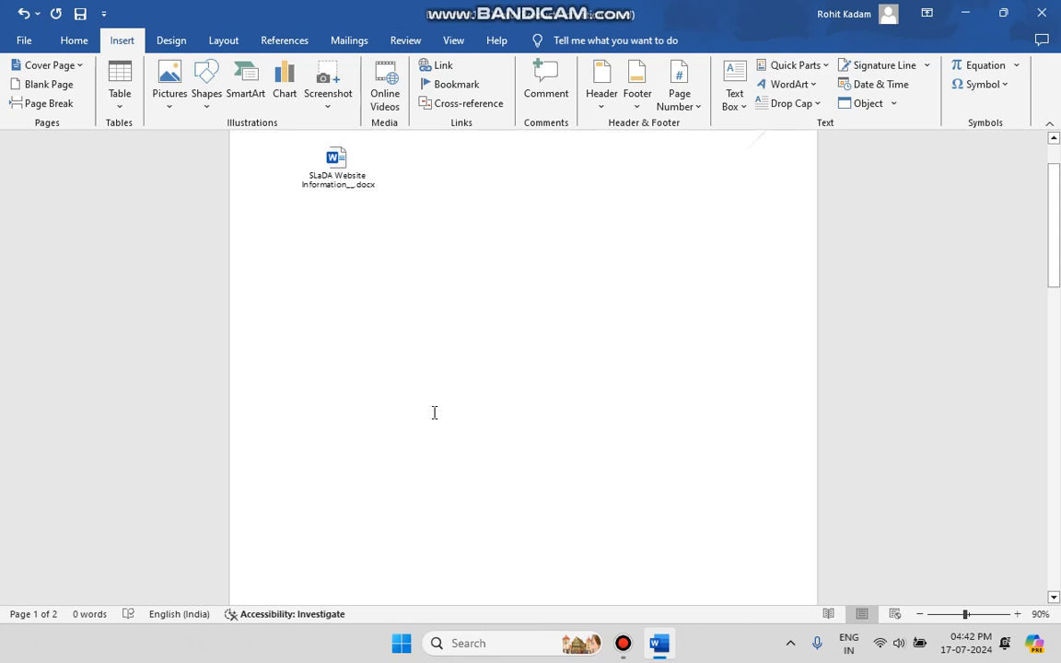
{"action": "left_click", "coordinate": [340, 165]}
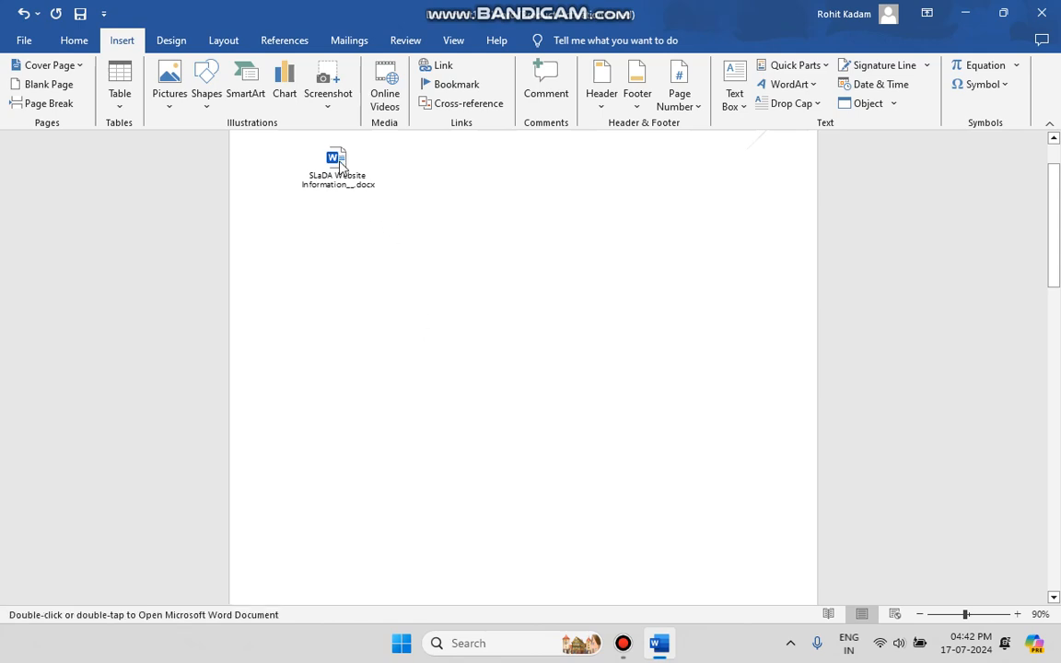